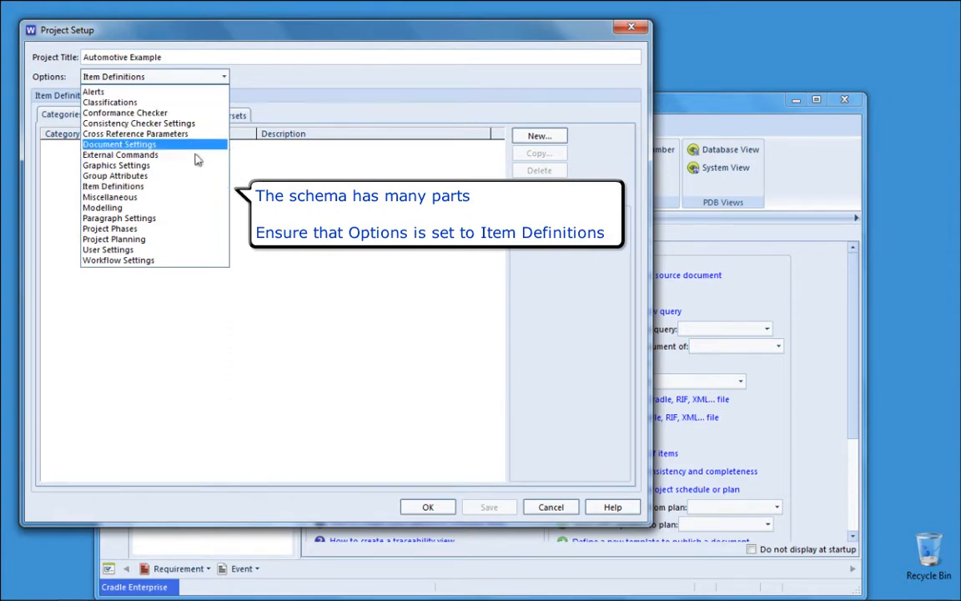
- Show the Item Definitions options and create a category named Level with the type User Defined
left_click(191, 192)
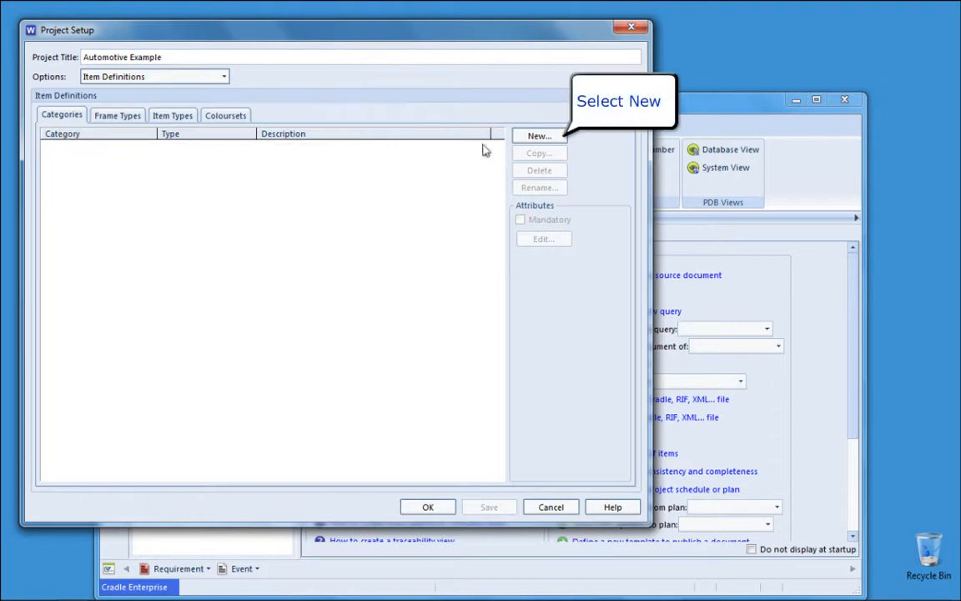
left_click(537, 138)
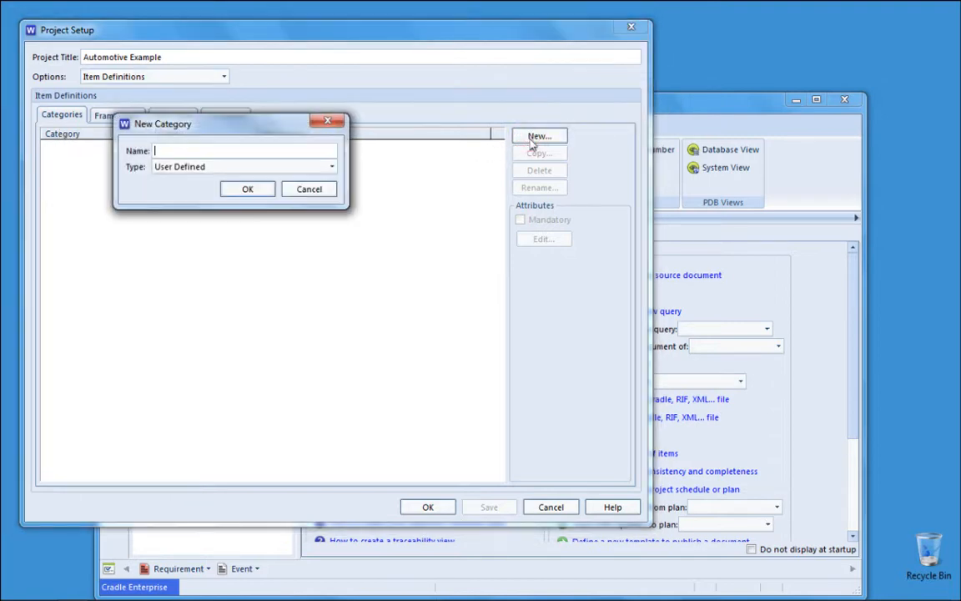
left_click(284, 170)
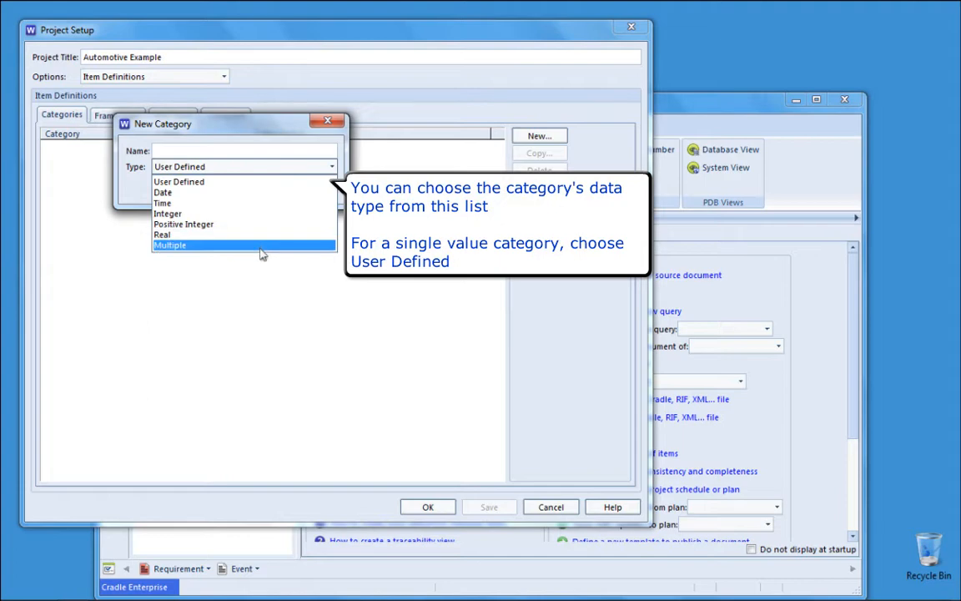
left_click(261, 185)
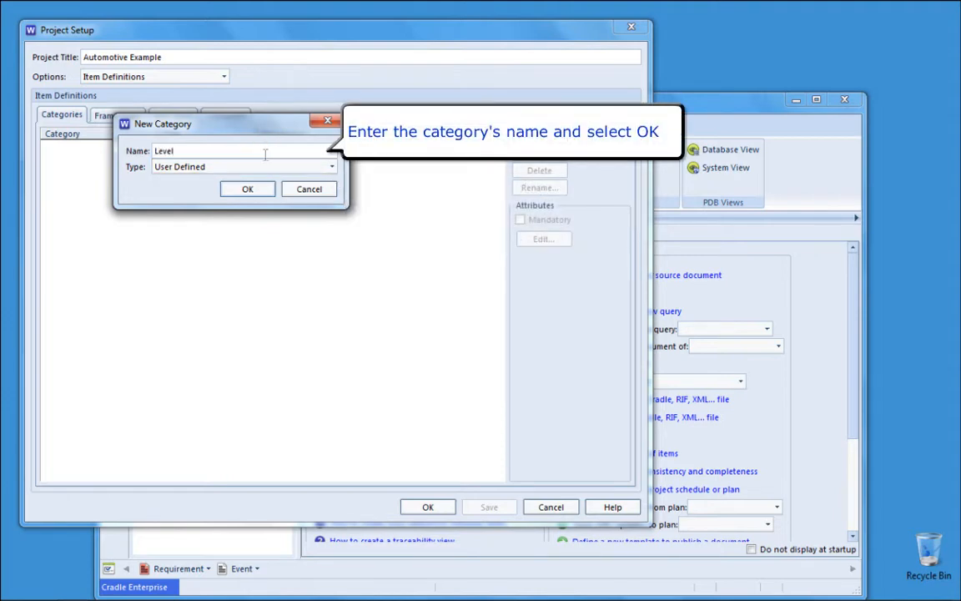
left_click(255, 188)
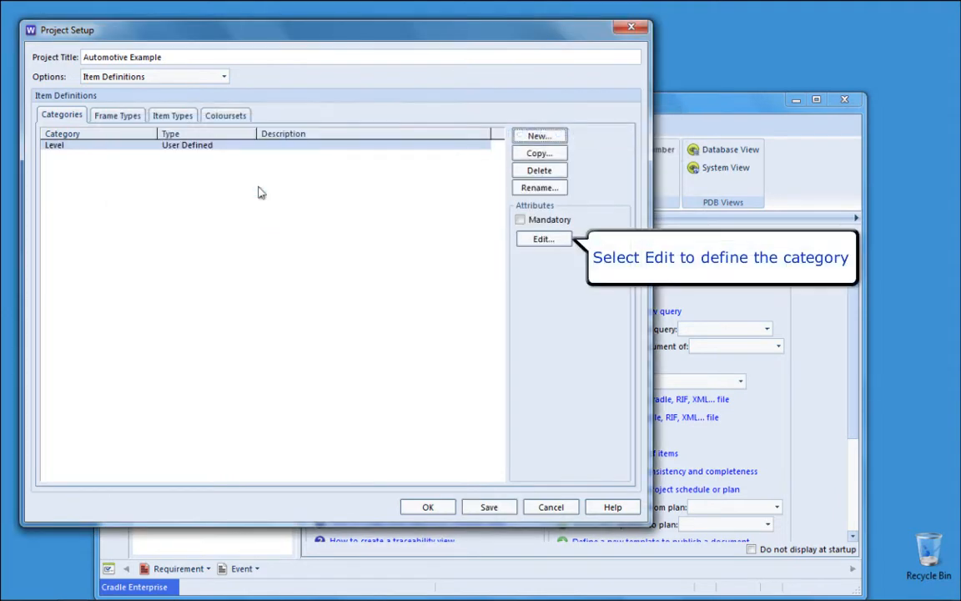
- Edit the Level category and set its description to "Defines the level of an item"
left_click(543, 239)
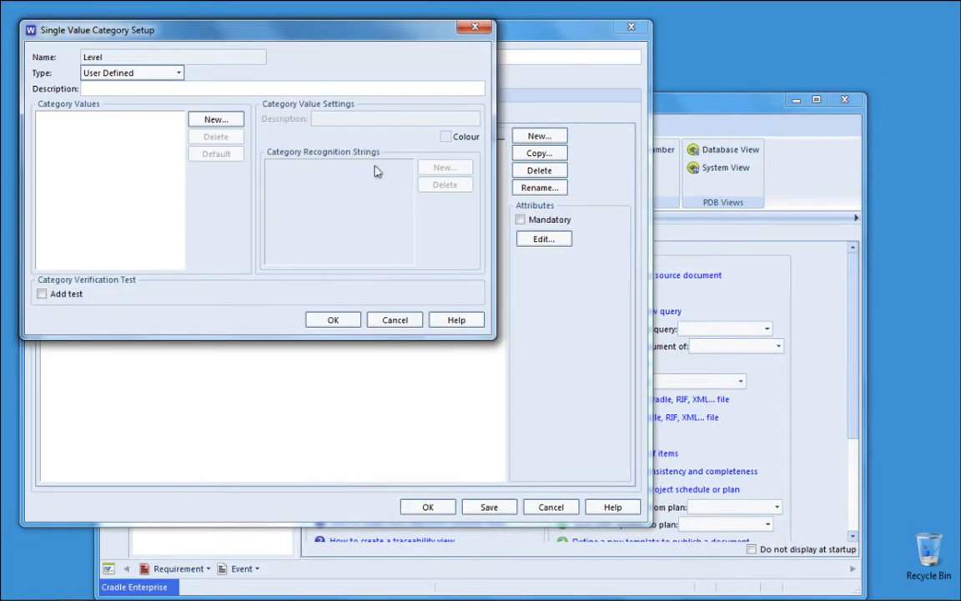
left_click(212, 86)
type("Defines the level of an item")
- Add the value Component to the Level category and give it an orange colour
left_click(215, 119)
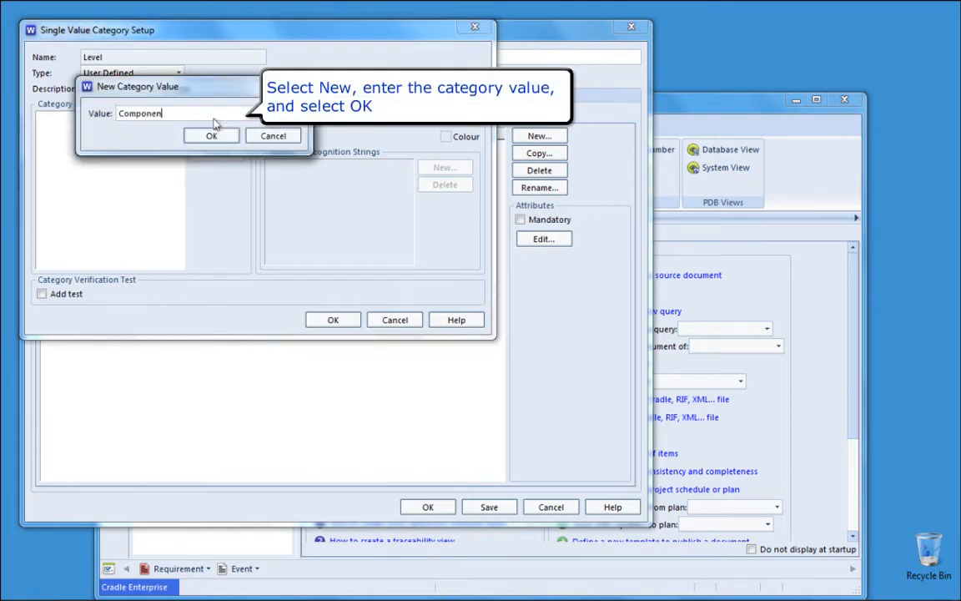
left_click(212, 135)
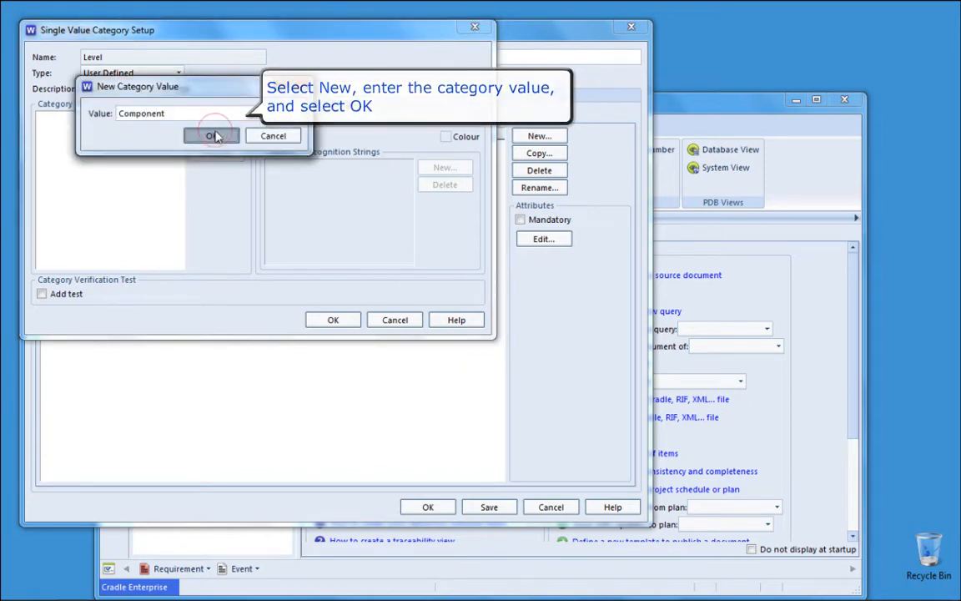
left_click(444, 136)
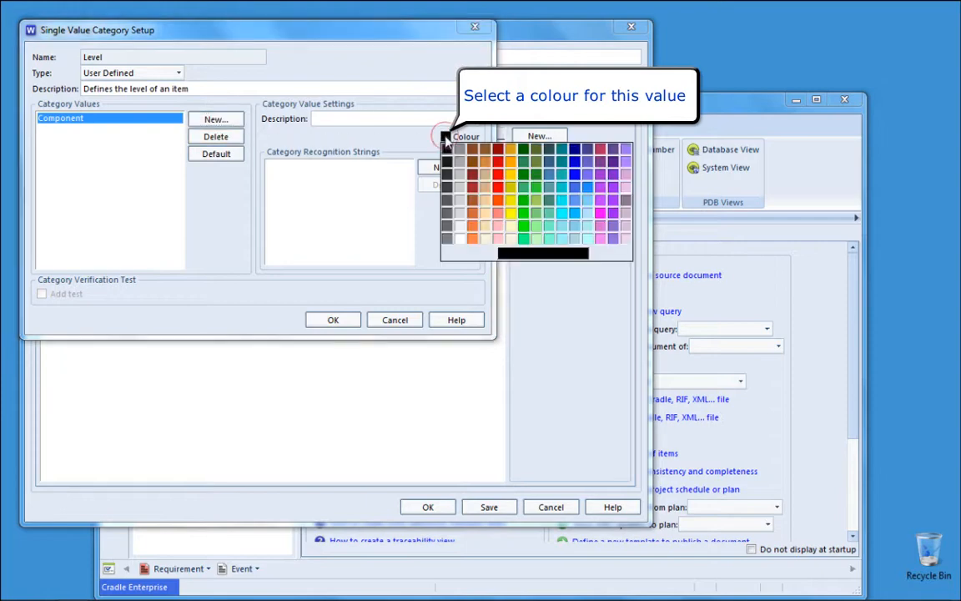
left_click(486, 161)
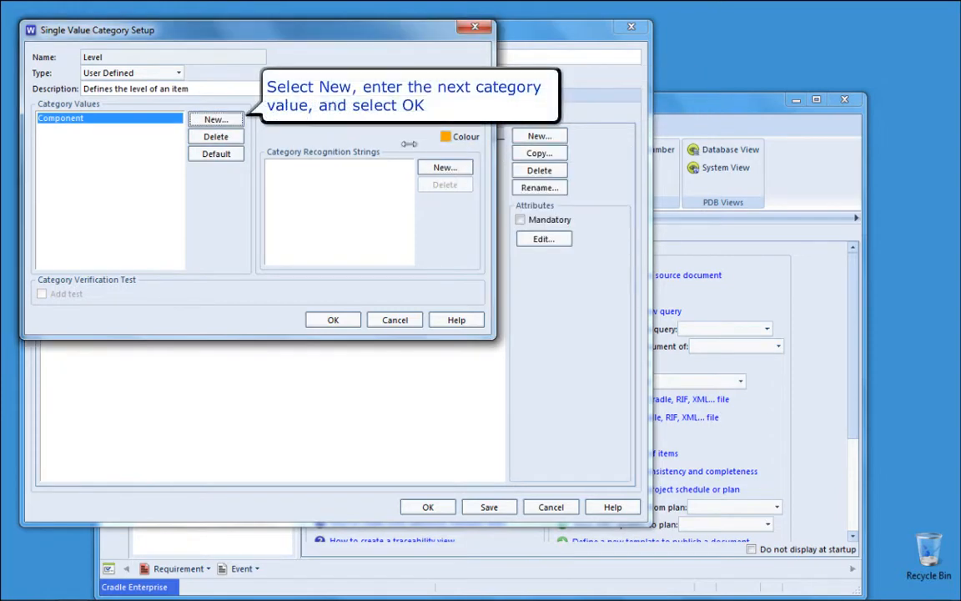
- Add the value Subsystem to the Level category and give it an olive green colour
left_click(215, 119)
type("Subsystem")
left_click(214, 136)
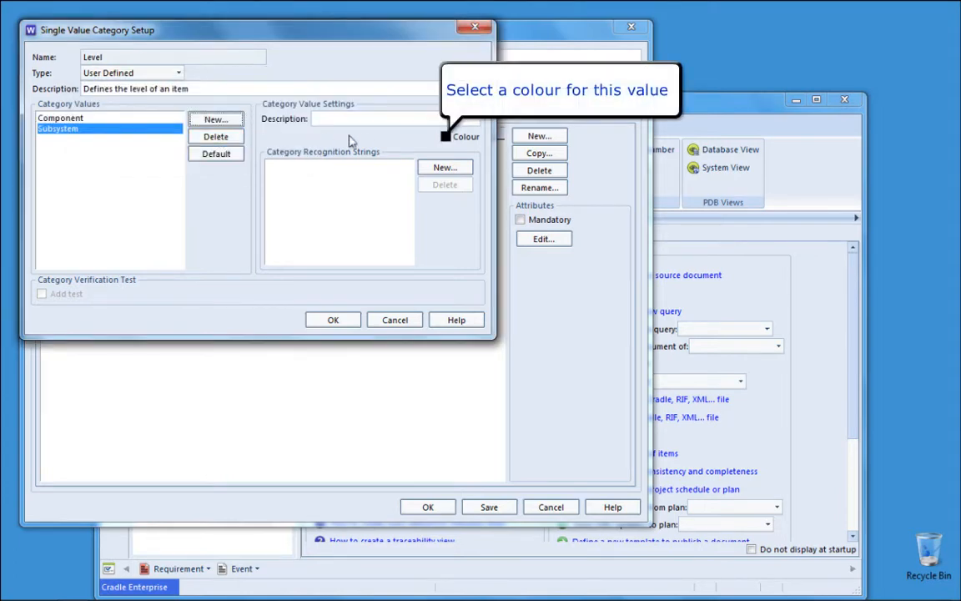
left_click(448, 136)
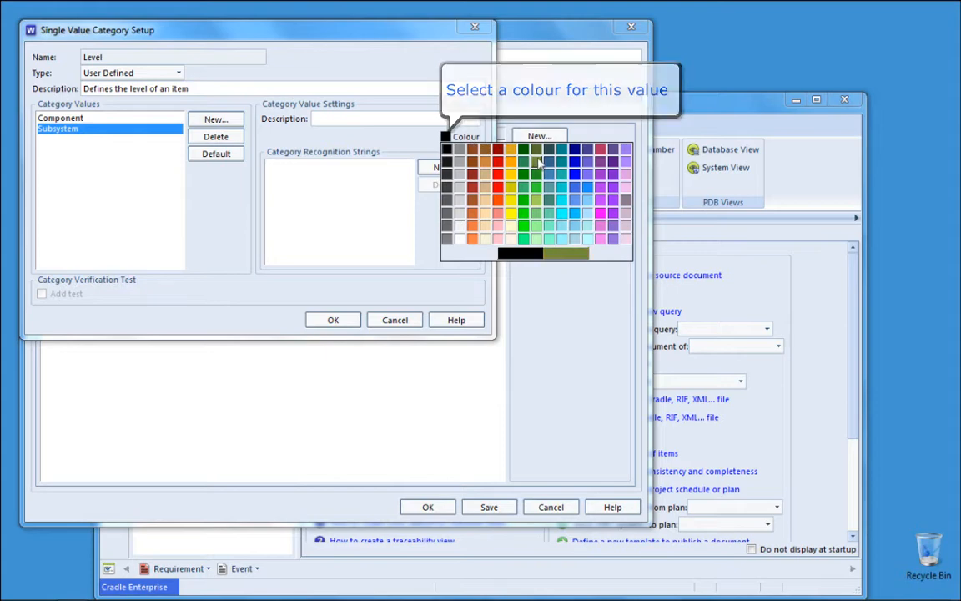
left_click(532, 207)
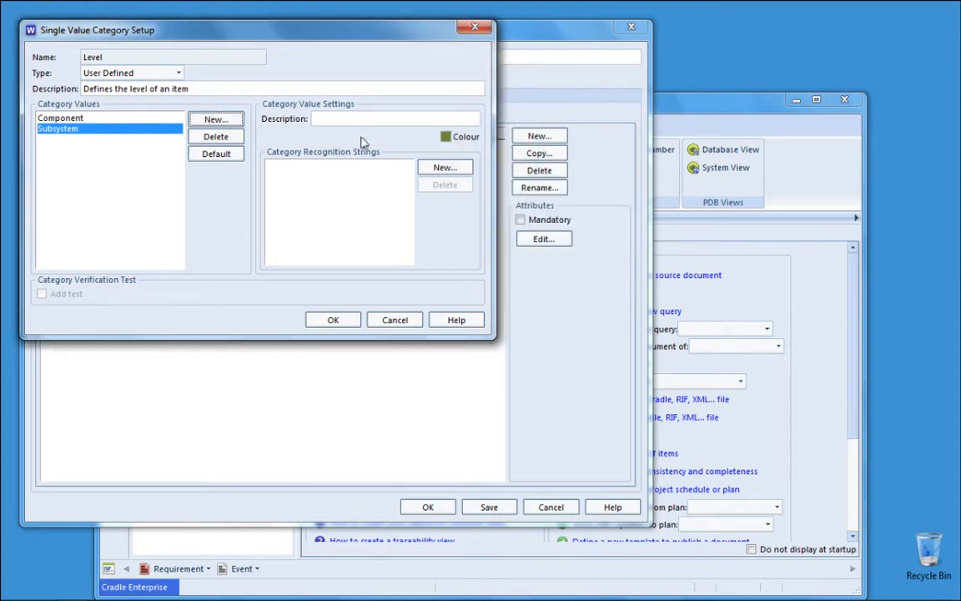
- Add a violet-blue value System to the Level category, make it the default value and accept the category definition
left_click(227, 121)
type("System")
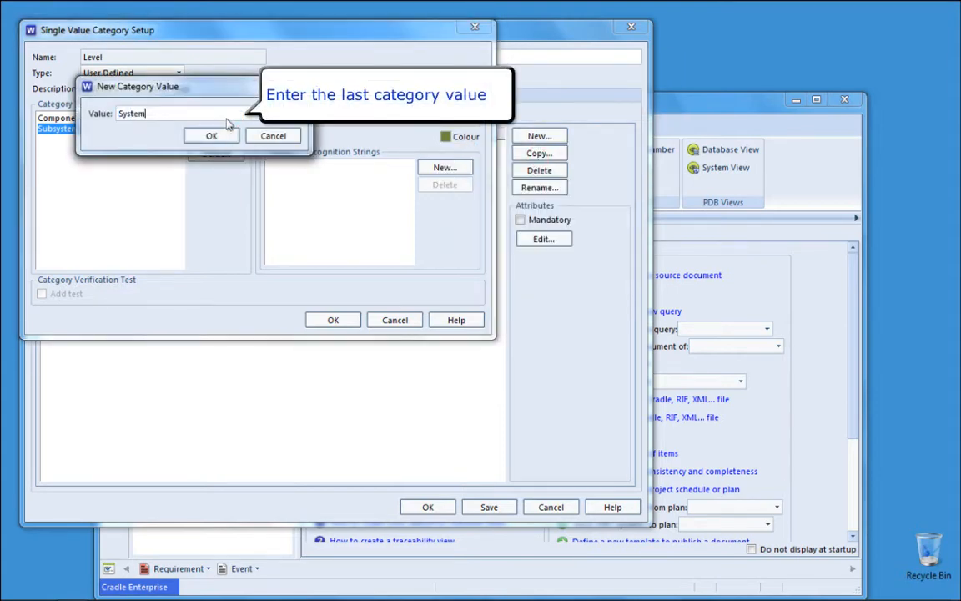
left_click(212, 136)
left_click(447, 137)
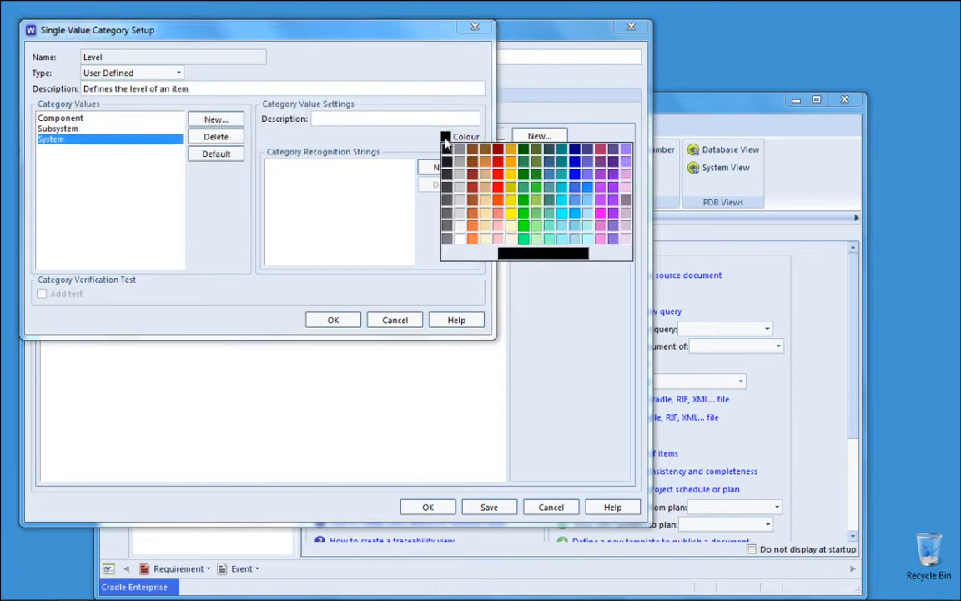
left_click(588, 163)
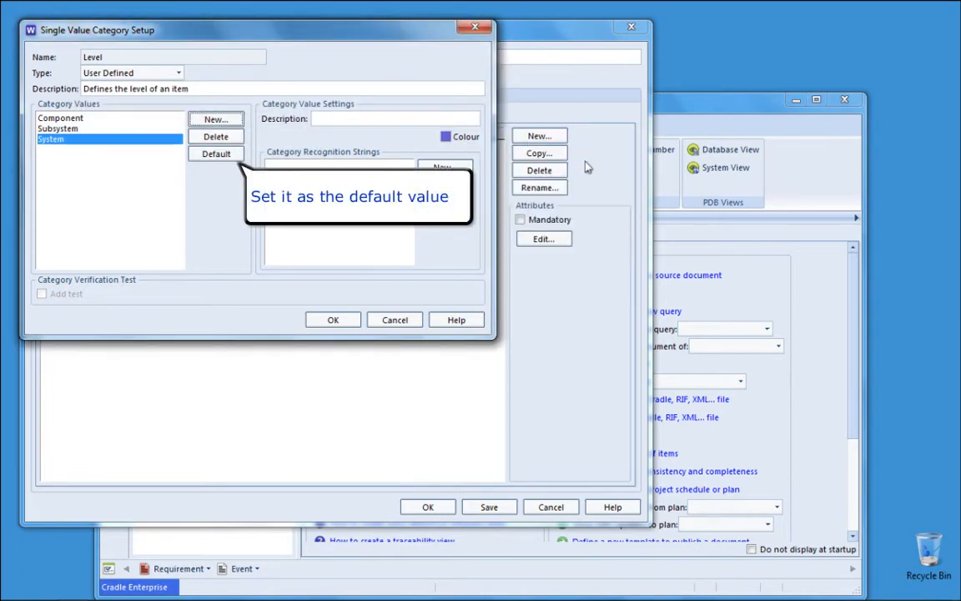
left_click(232, 158)
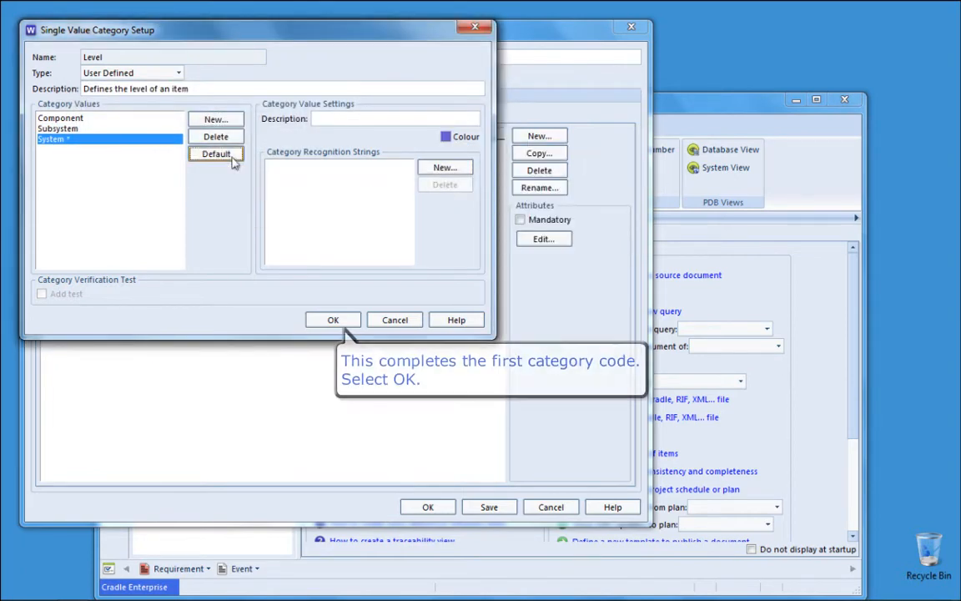
left_click(336, 321)
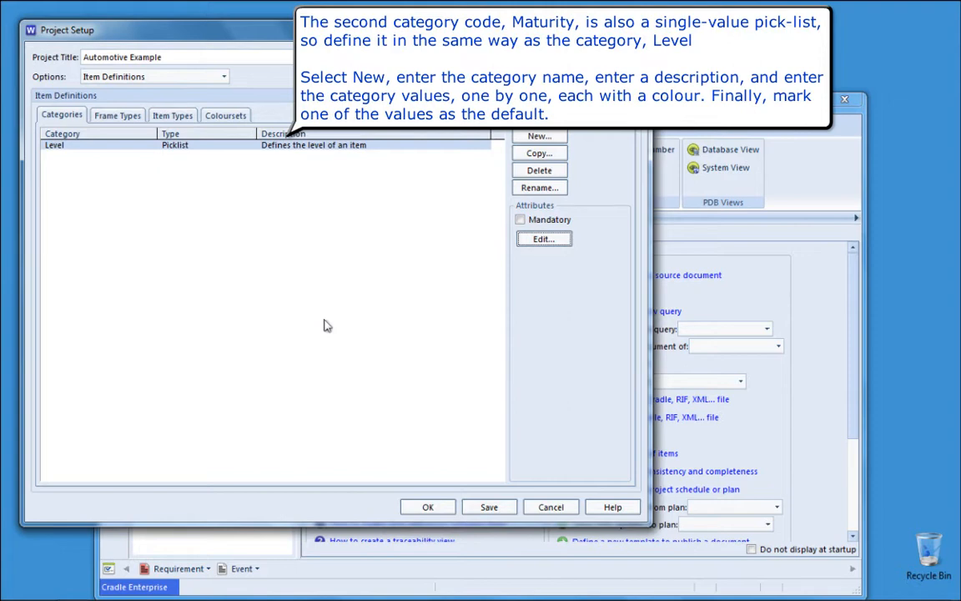
- Create a User Defined category named Maturity with the description "Describes the completeness of an item"
left_click(535, 137)
type("Maturity")
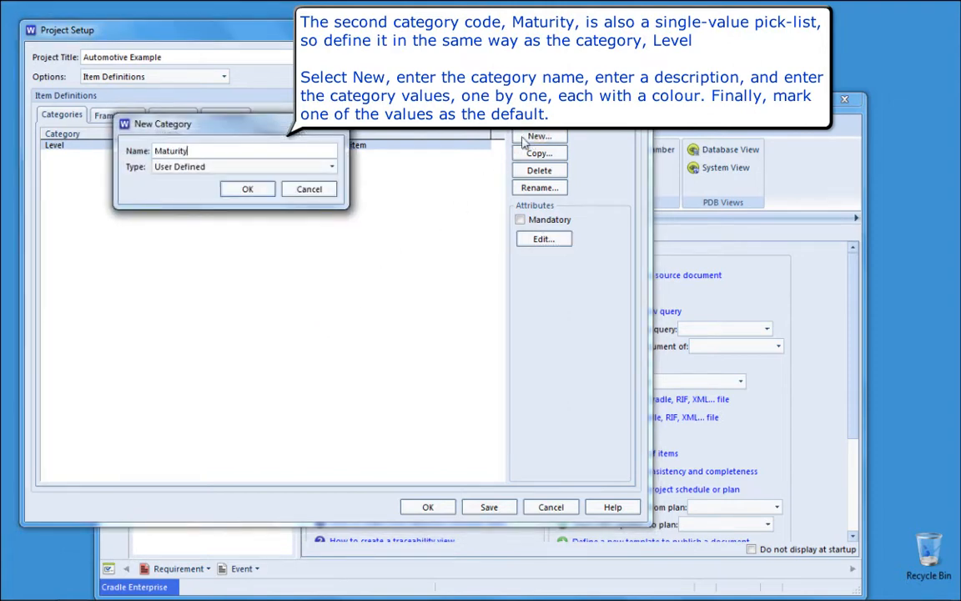
left_click(258, 191)
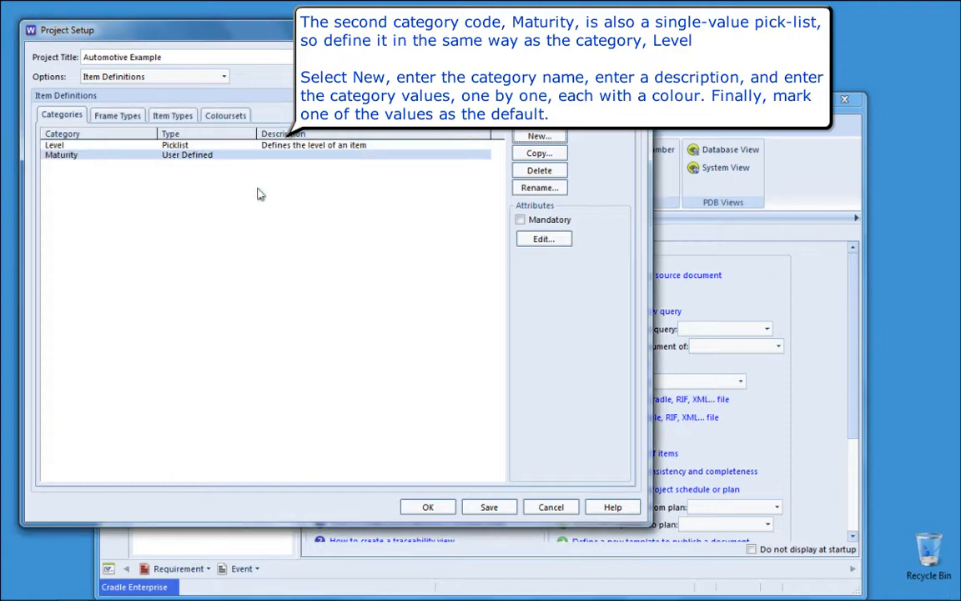
left_click(543, 240)
left_click(283, 87)
type("Des")
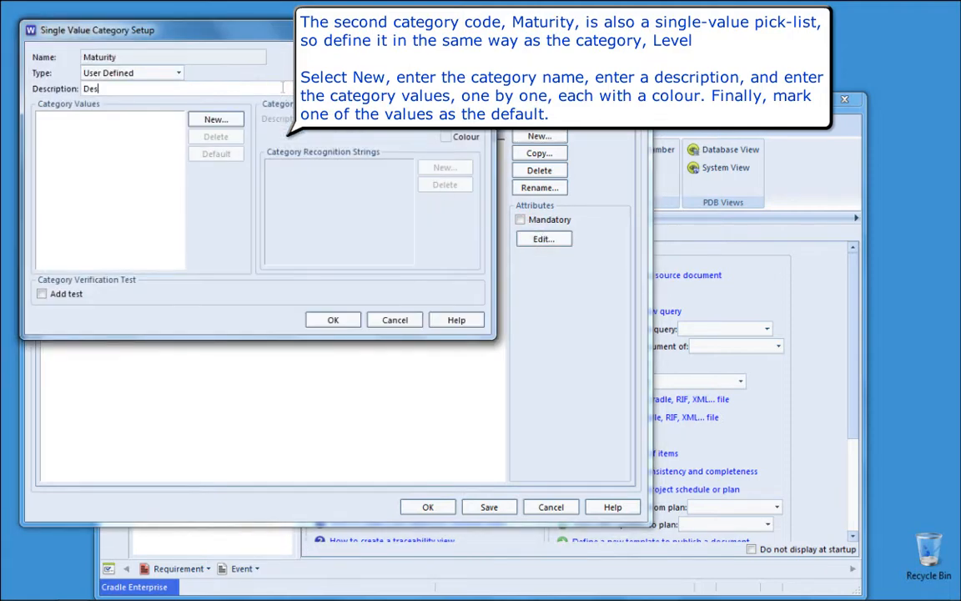
type("cribes the completeness of an item")
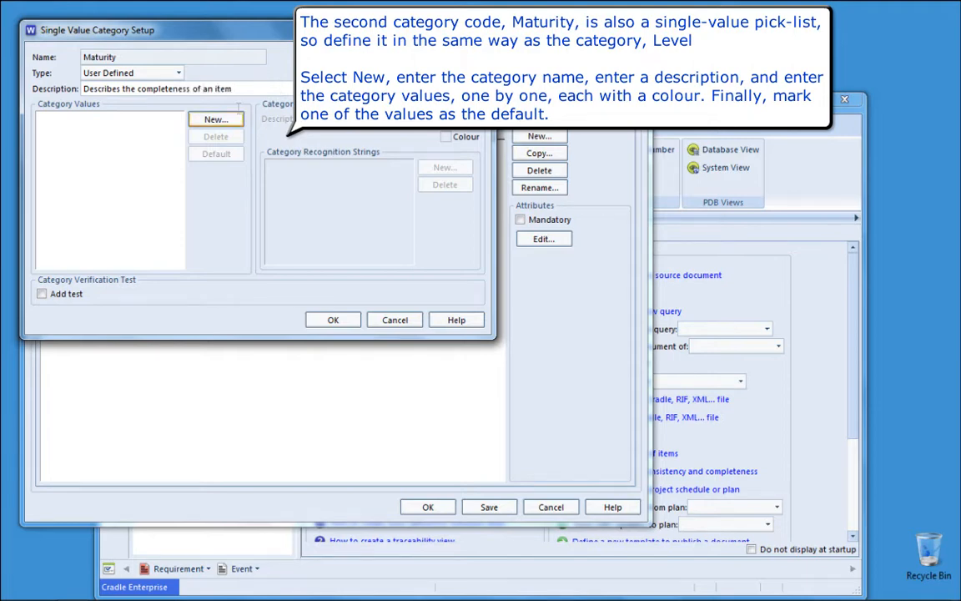
- Add the value Agreed to the Maturity category and give it a green colour
left_click(215, 119)
type("Agreed")
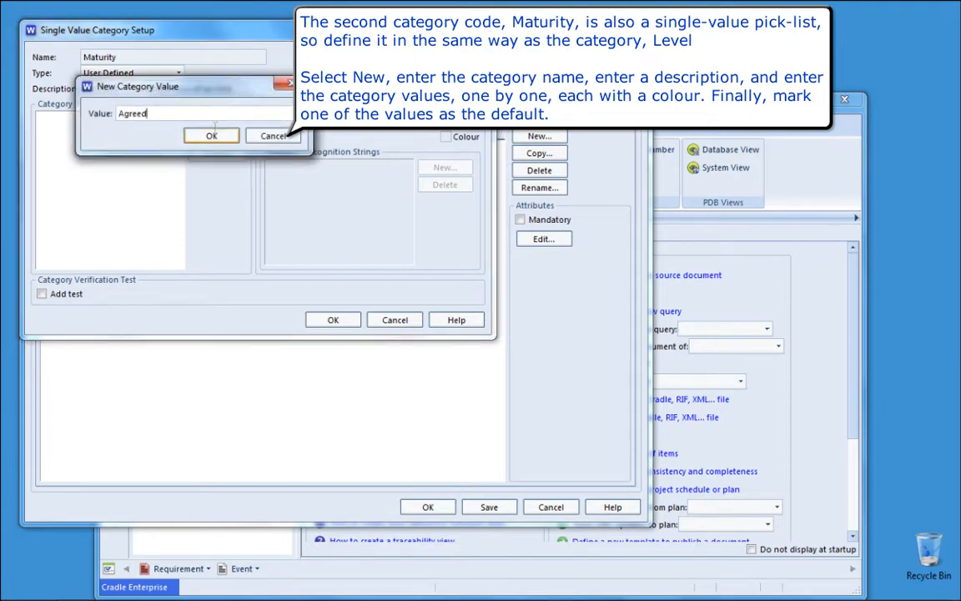
left_click(212, 135)
left_click(464, 136)
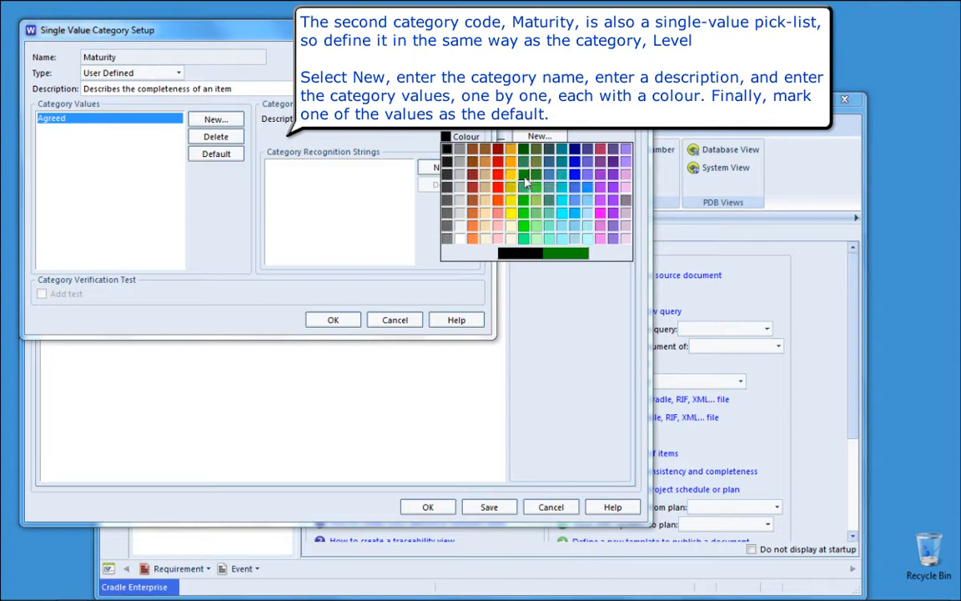
left_click(525, 178)
- Add the value New to the Maturity category and give it a blue colour
left_click(237, 124)
type("New")
left_click(212, 135)
left_click(464, 136)
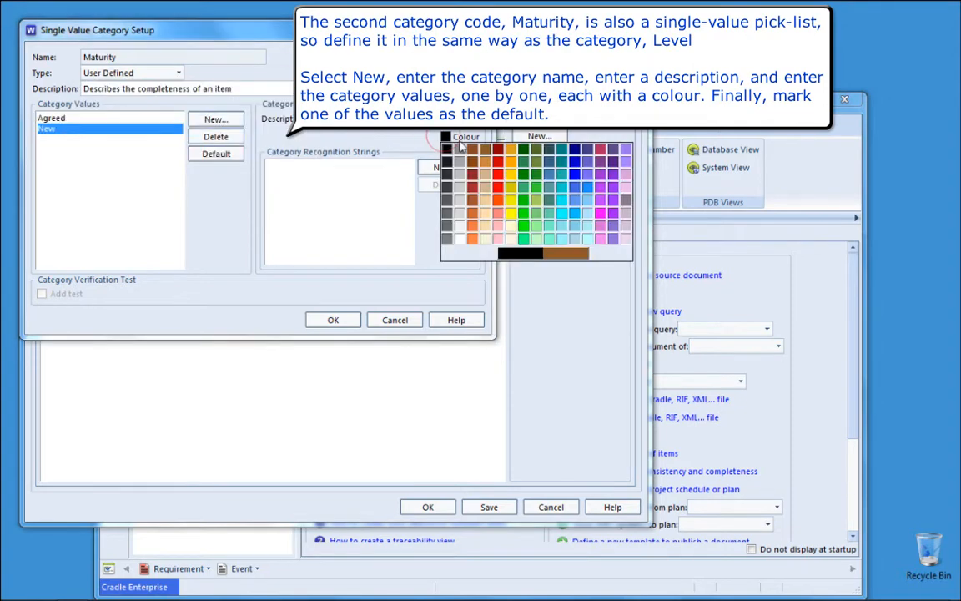
left_click(575, 173)
- Add the value Pending to the Maturity category and give it an amber yellow colour
left_click(229, 124)
type("P")
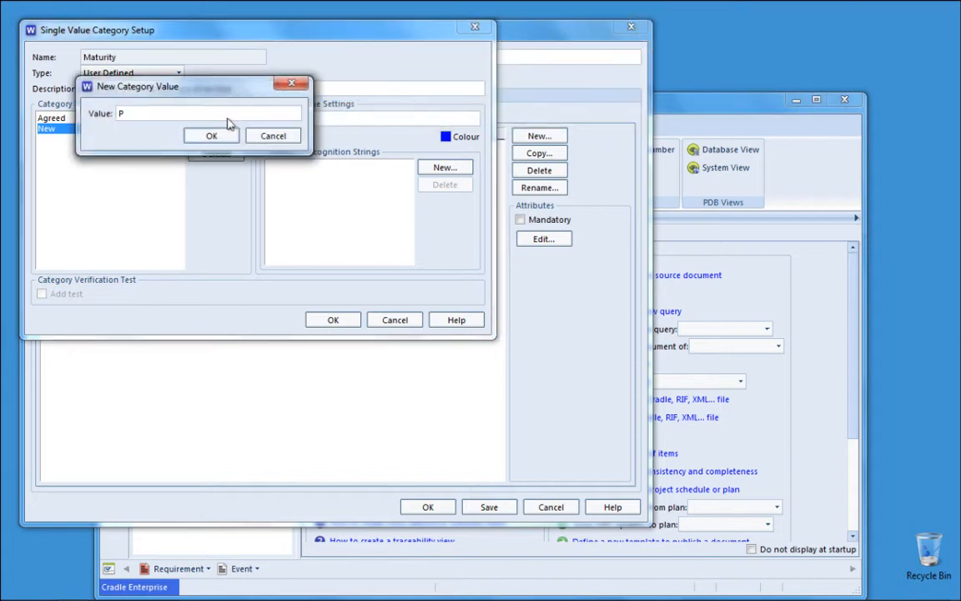
left_click(214, 135)
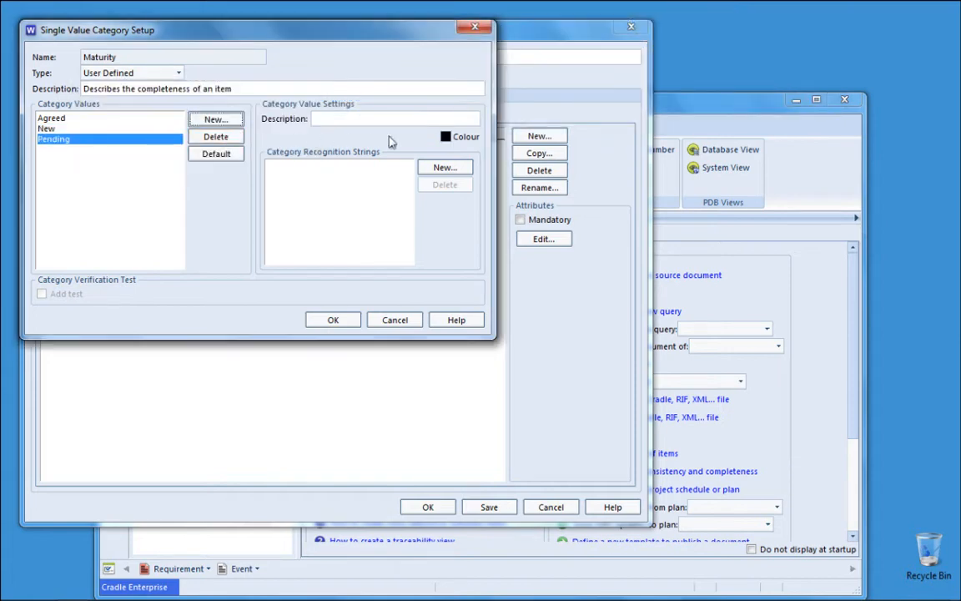
left_click(464, 136)
left_click(512, 174)
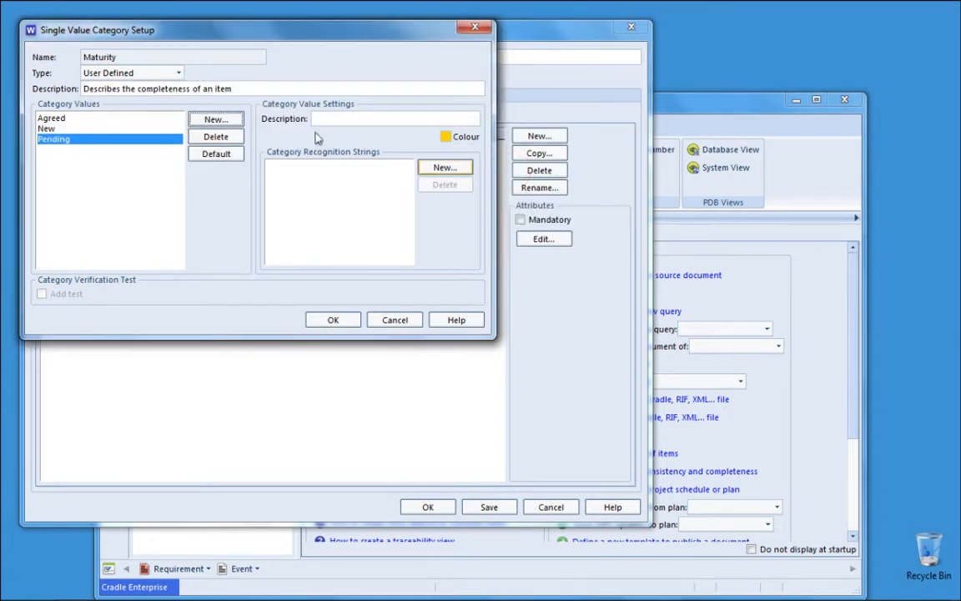
- Add the value Rejected to the Maturity category and give it a red colour
left_click(214, 121)
type("Rejected")
left_click(212, 135)
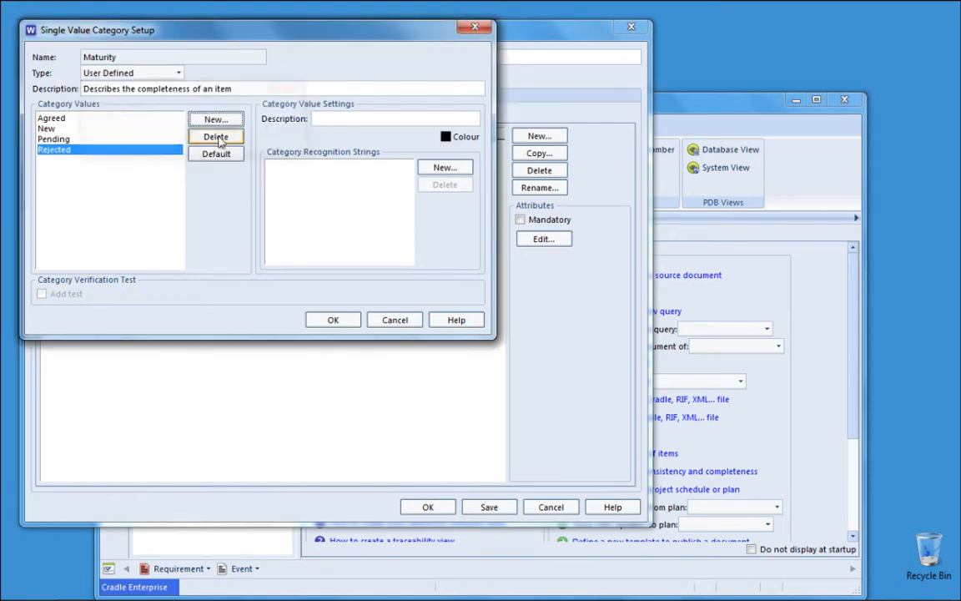
left_click(447, 138)
left_click(497, 174)
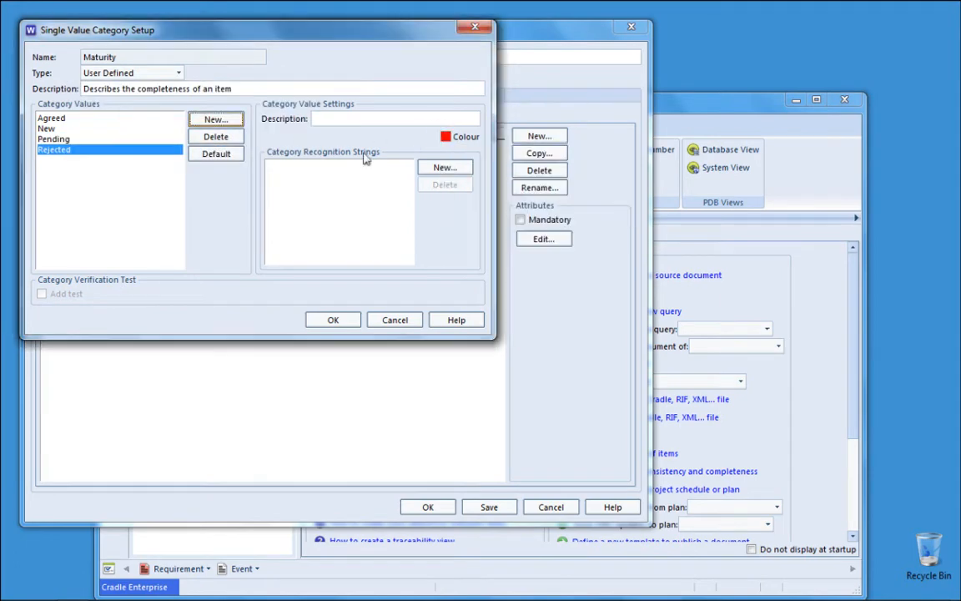
- Add the value TBD to the Maturity category, make it the default value and accept the category definition
left_click(230, 122)
type("TBD")
left_click(215, 135)
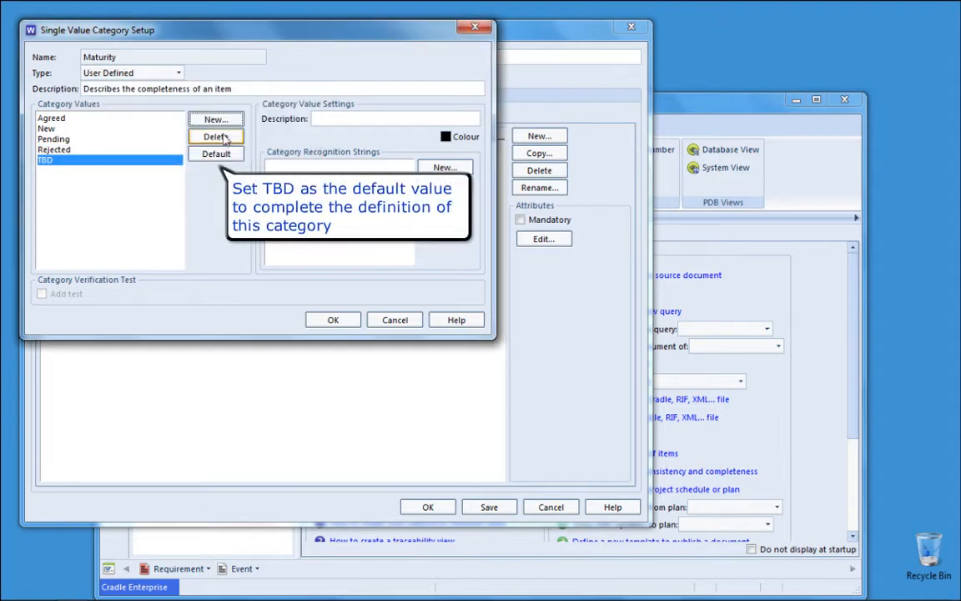
left_click(220, 155)
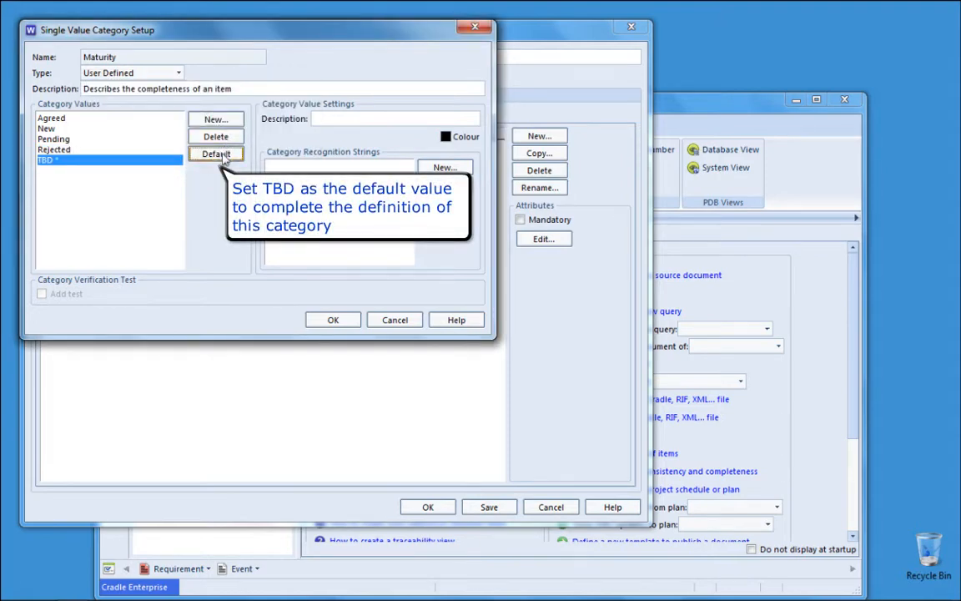
left_click(330, 319)
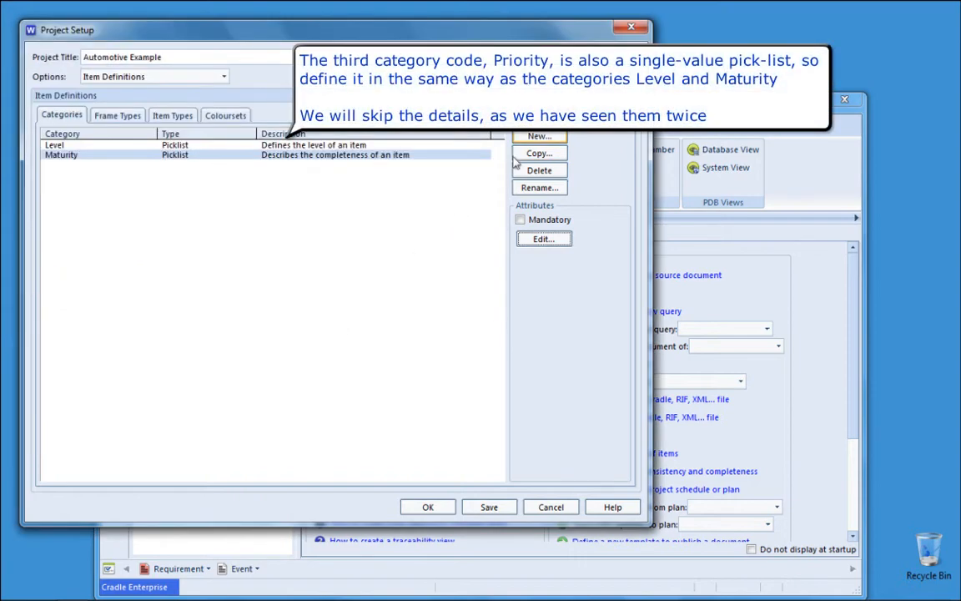
- Create a third category named Priority with the type User Defined
left_click(538, 138)
type("Priority")
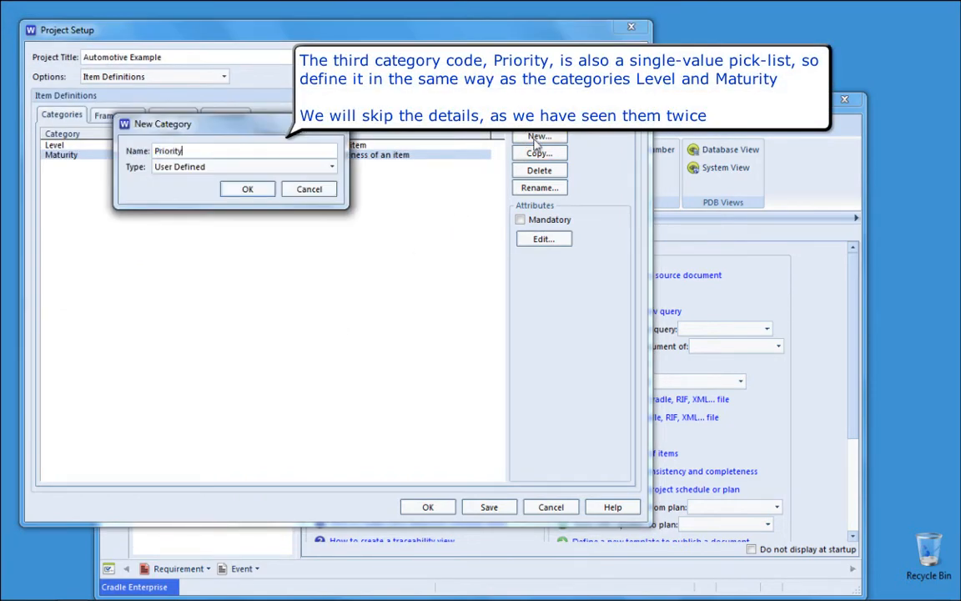
left_click(248, 189)
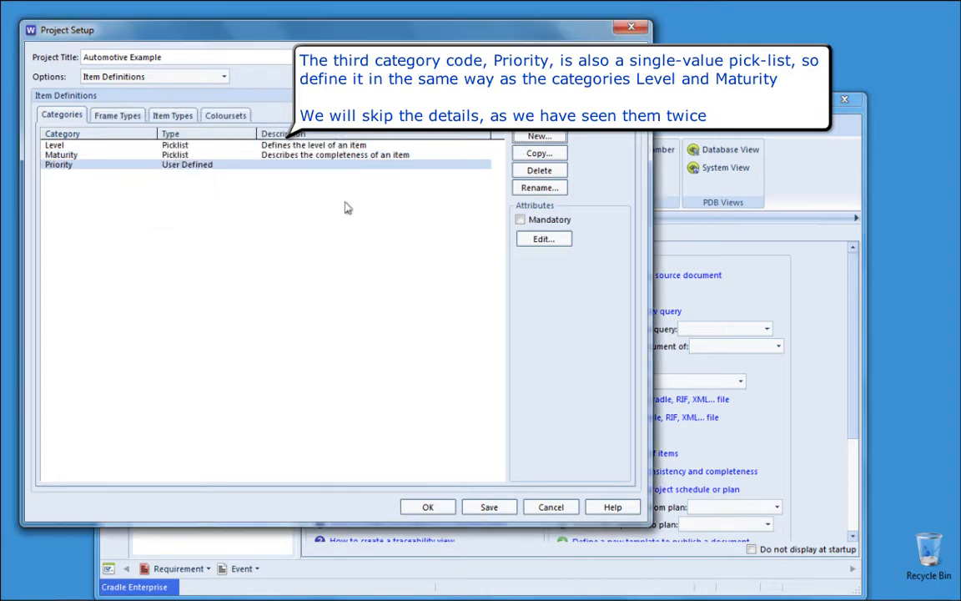
- Open the Priority category's definition and describe it as "Describes the importance of an item"
left_click(543, 240)
type("De")
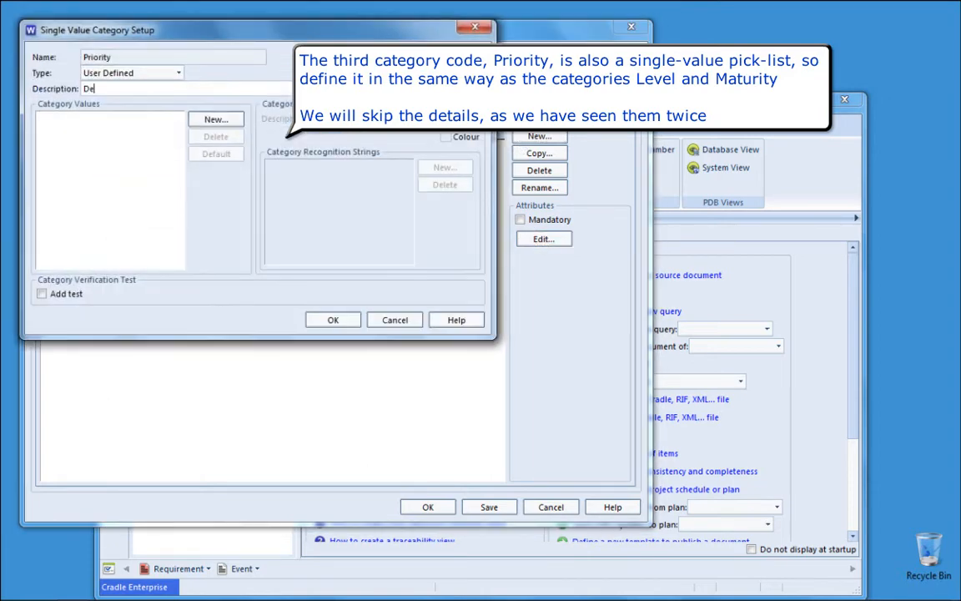
type("scribes the importance of ")
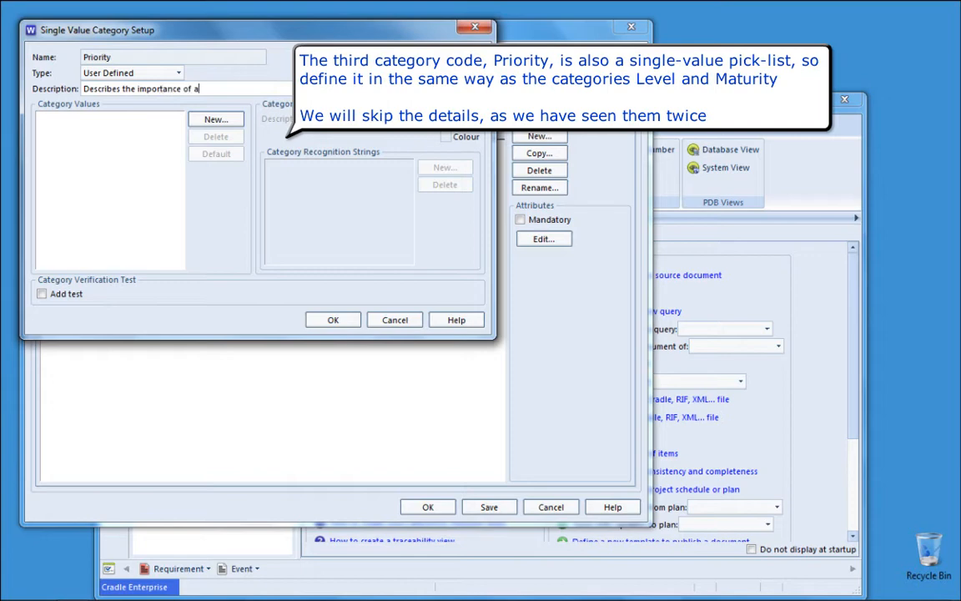
type("an item")
- Add the value High to the Priority category and open its colour selection
left_click(216, 119)
type("High")
left_click(231, 135)
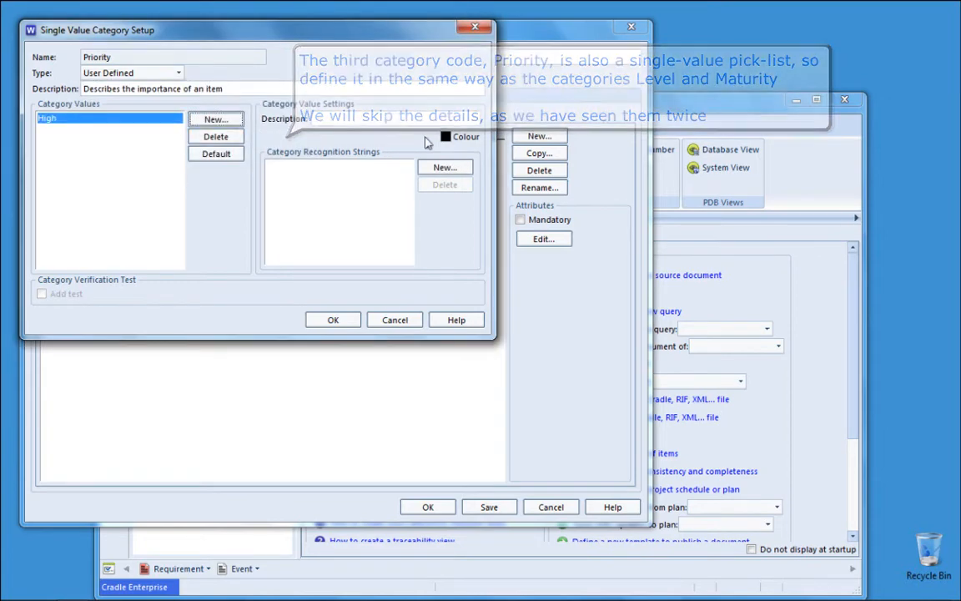
left_click(447, 136)
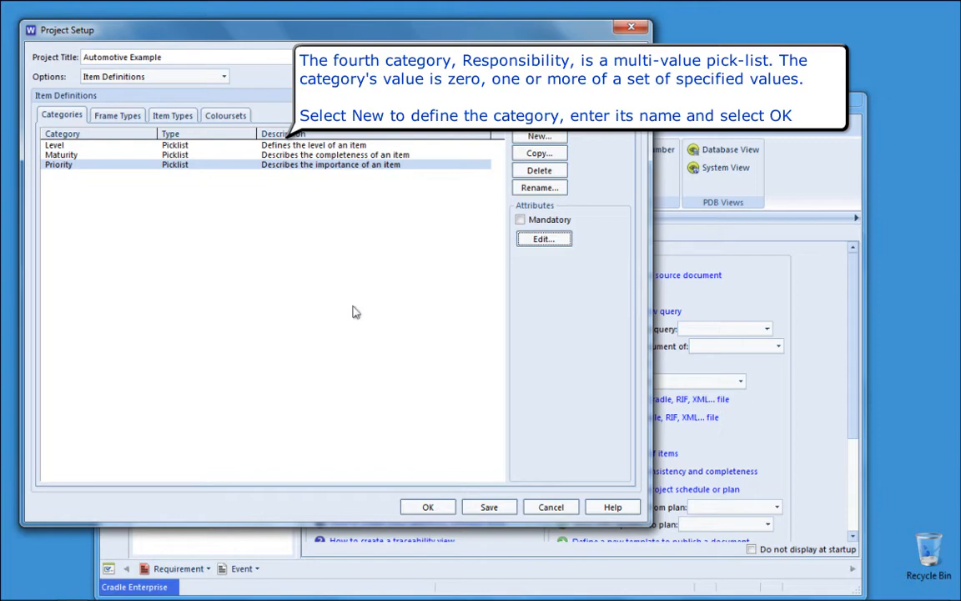
- Create a fourth category named Responsibility with the type Multiple
left_click(538, 137)
type("R")
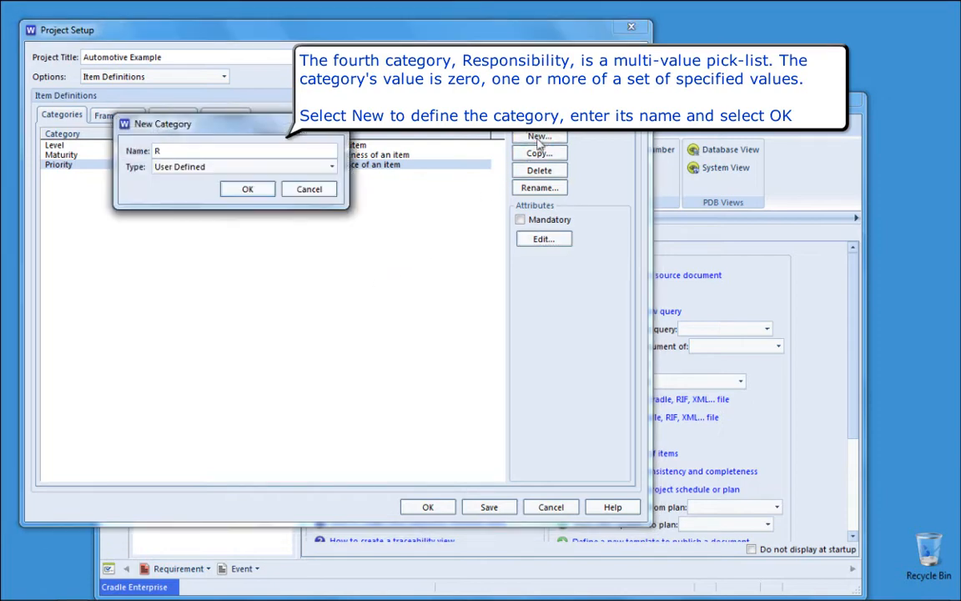
type("esponsibility")
left_click(305, 167)
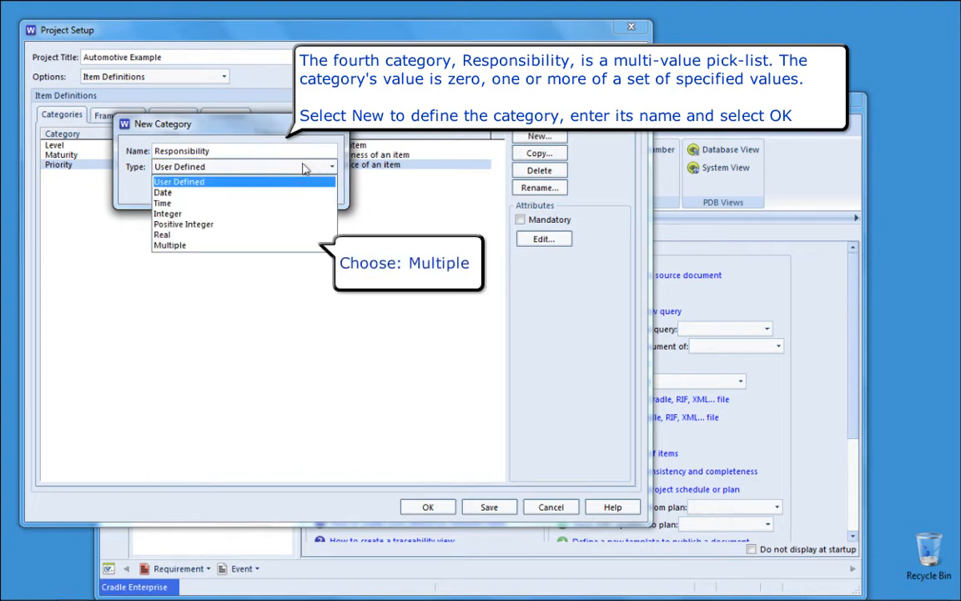
left_click(208, 247)
left_click(247, 190)
- Open the Responsibility category's definition and describe it as "Who is responsible for satisfying the item"
left_click(543, 239)
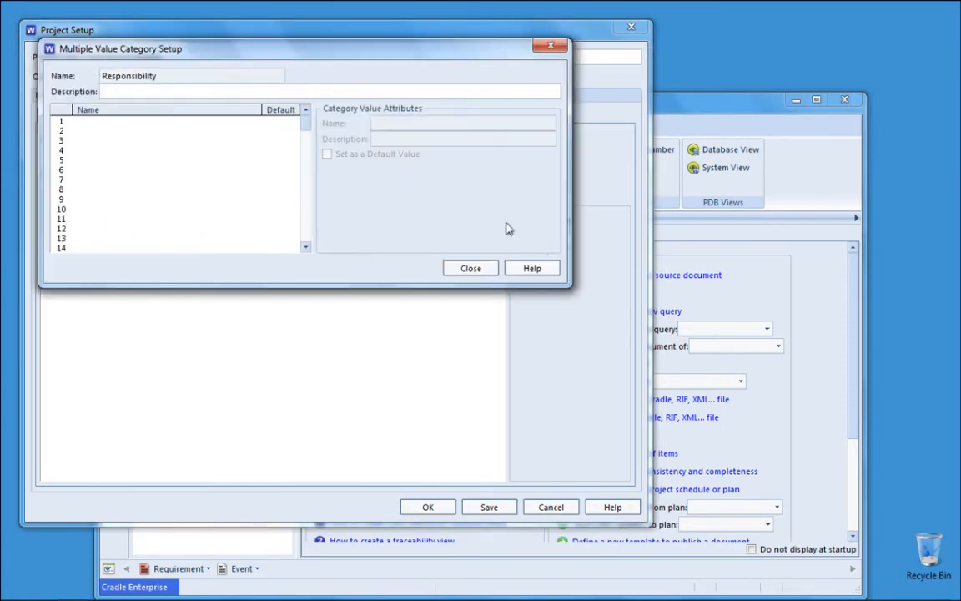
left_click(223, 90)
type("Who is responsible for satisfying the item")
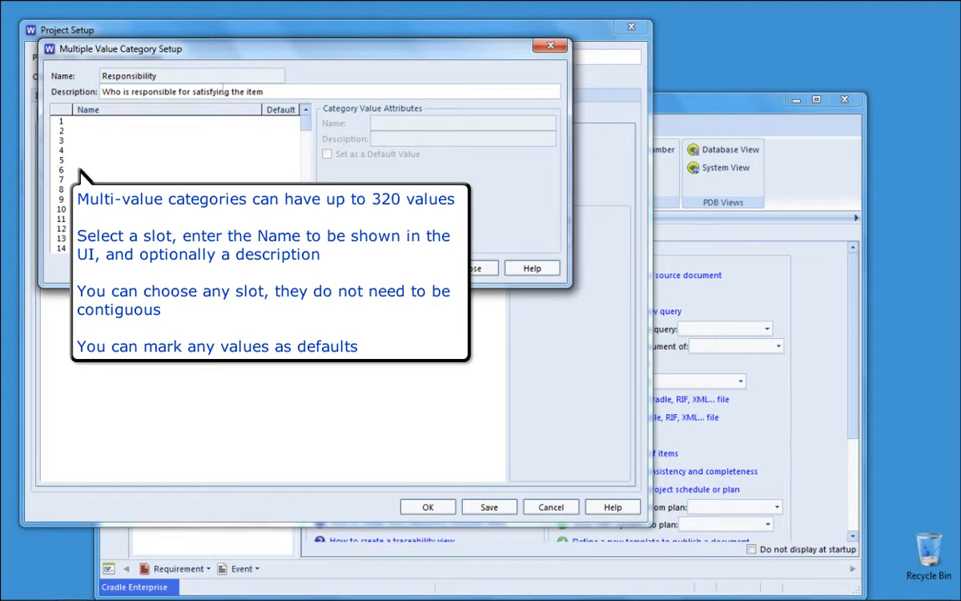
- Name the first two value slots of the Responsibility category Hardware and Software
left_click(167, 121)
left_click(375, 122)
type("Hardware")
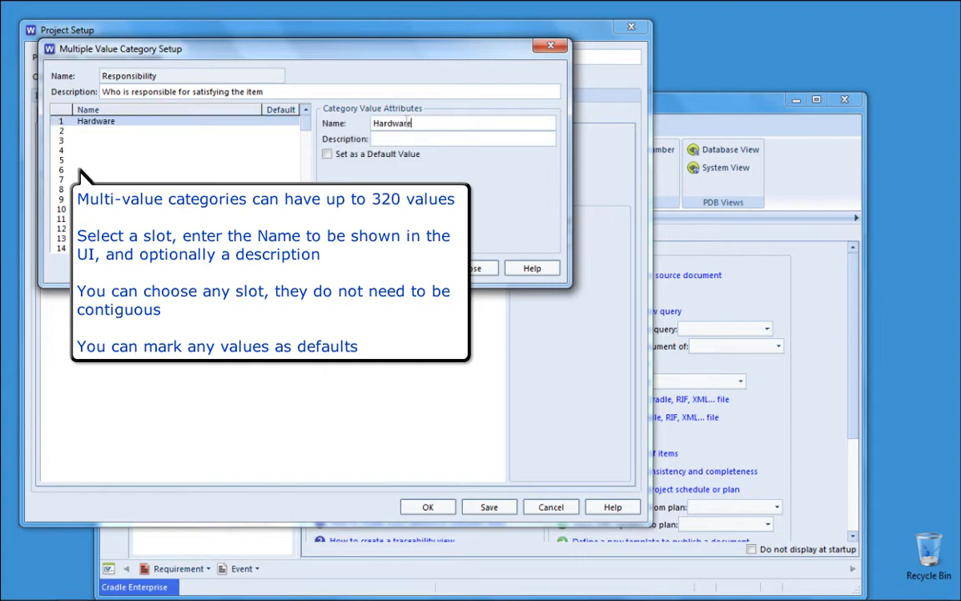
left_click(225, 131)
left_click(371, 122)
type("Software")
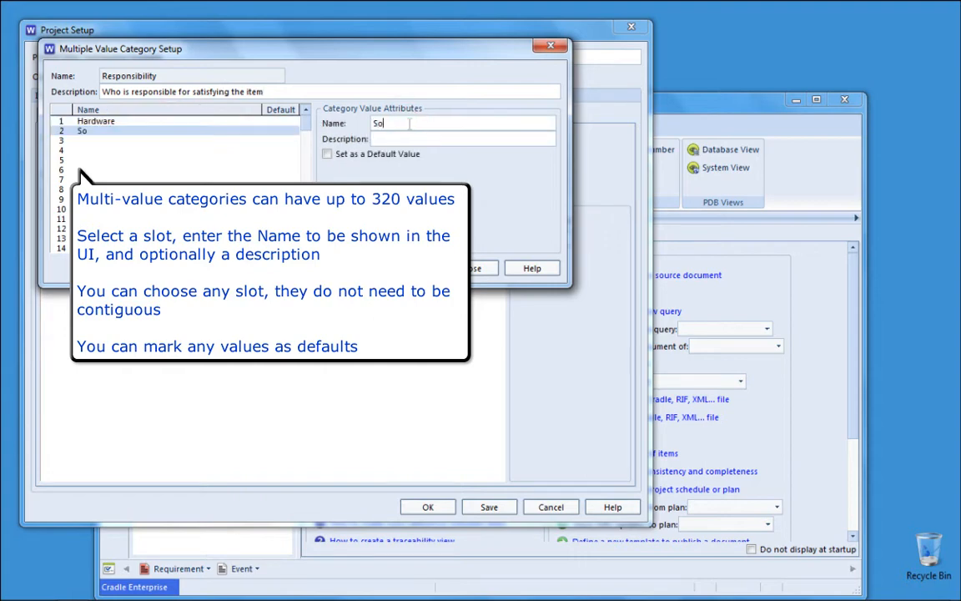
- Name the third Responsibility value Systems, set it as a default value and close the category definition
left_click(117, 140)
left_click(414, 124)
type("Systems")
left_click(357, 156)
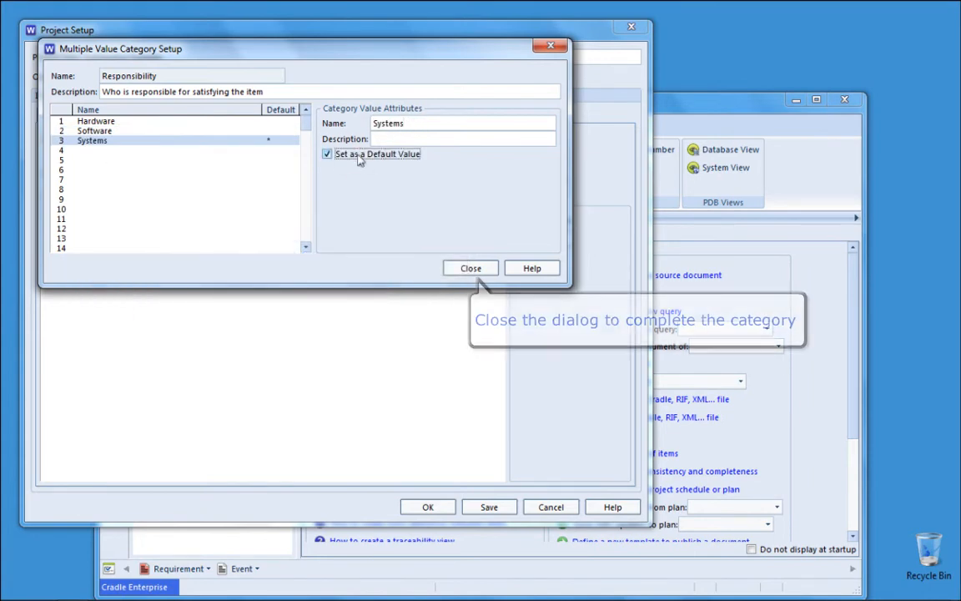
left_click(468, 268)
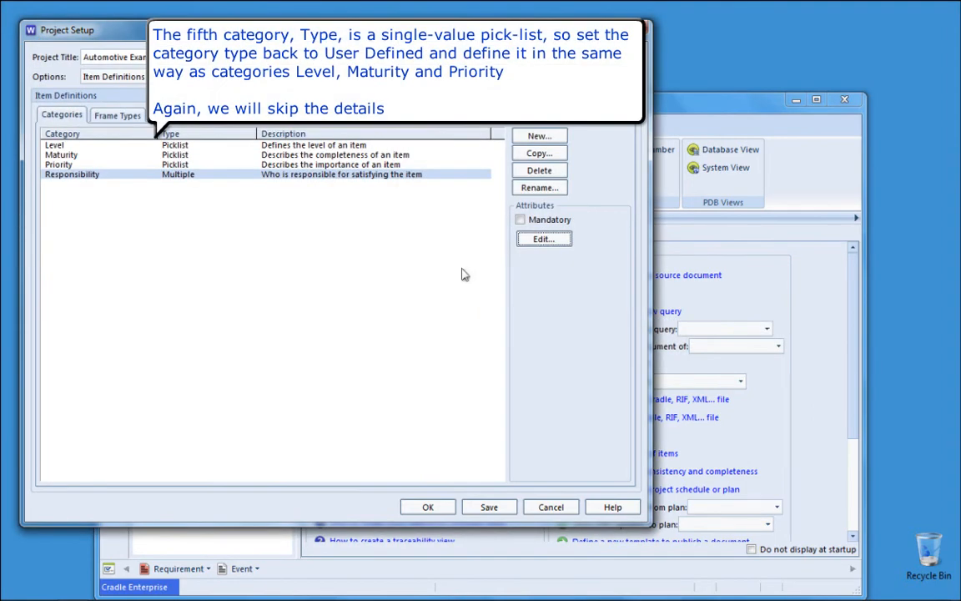
- Create a fifth category named Type with the type User Defined
left_click(538, 135)
type("Type")
left_click(265, 167)
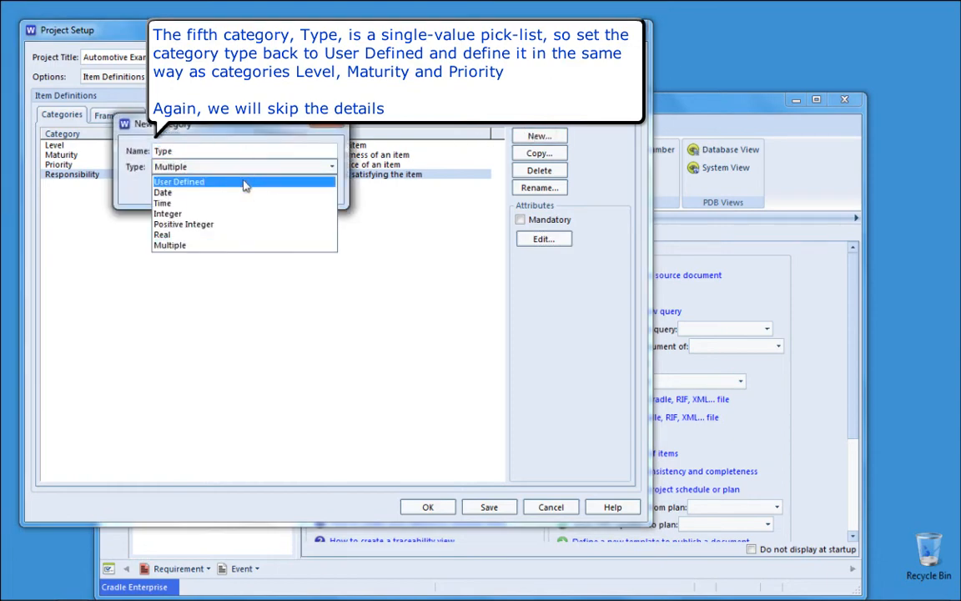
left_click(245, 182)
left_click(249, 191)
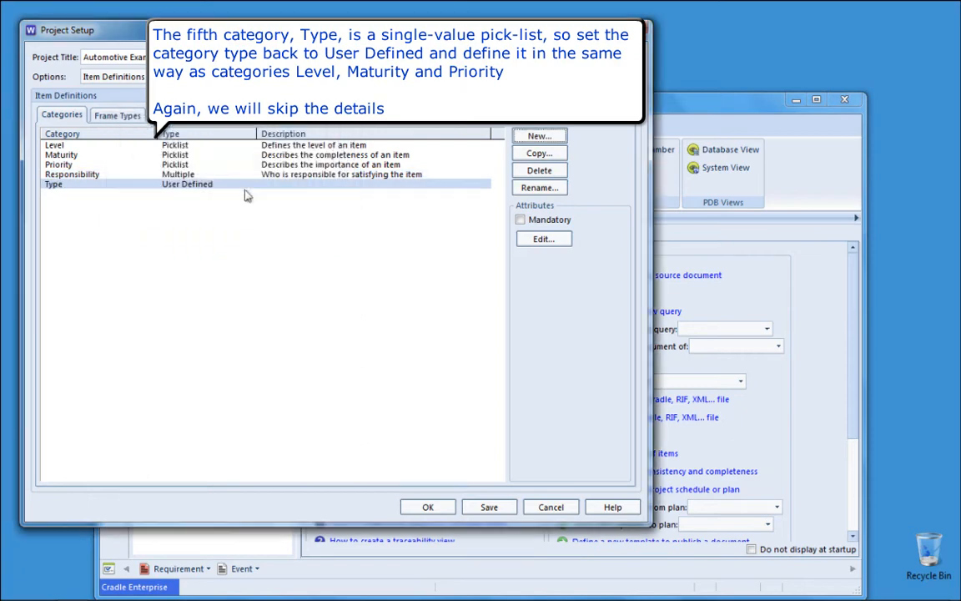
- Open the Type category's definition and describe it as "The type or subject of an item"
left_click(534, 241)
key("Tab")
type("The")
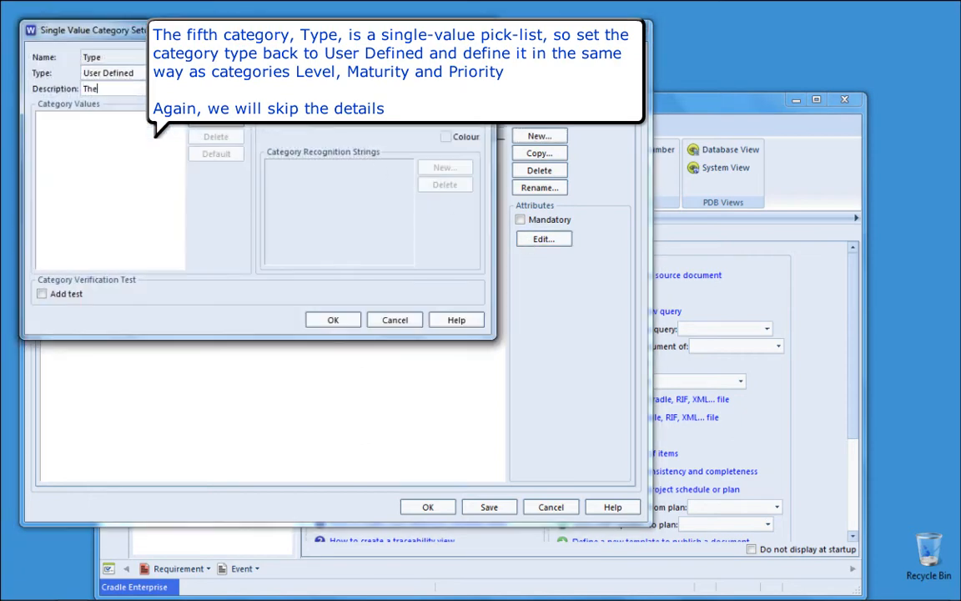
type(" type or subj")
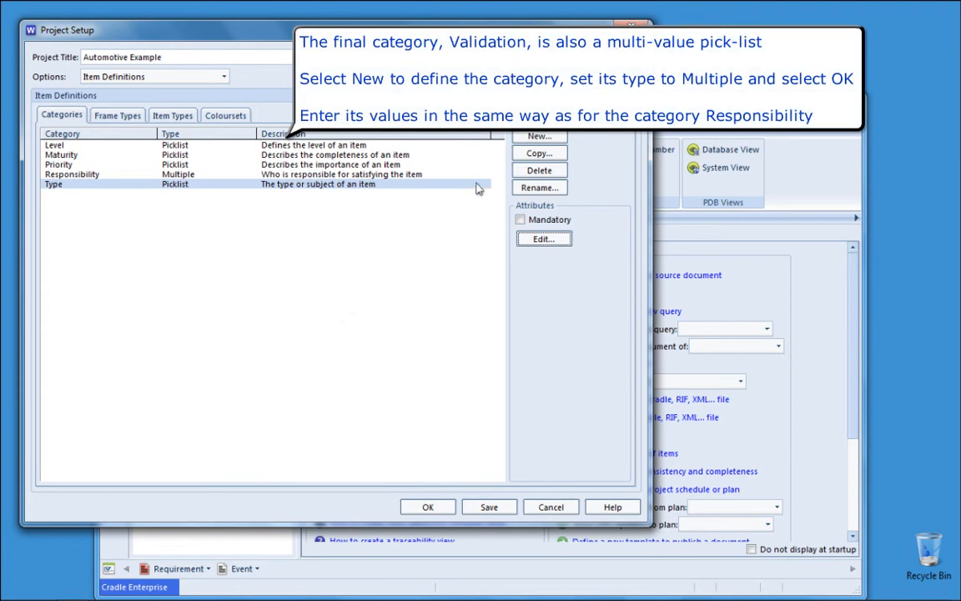
- Create a final category named Validation with the type Multiple
left_click(528, 142)
type("Vali")
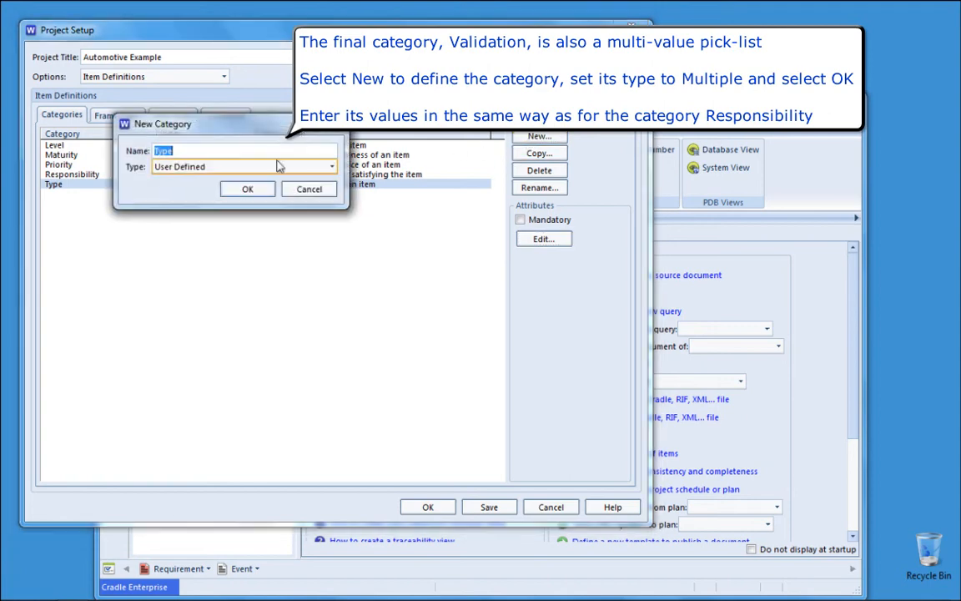
left_click(275, 166)
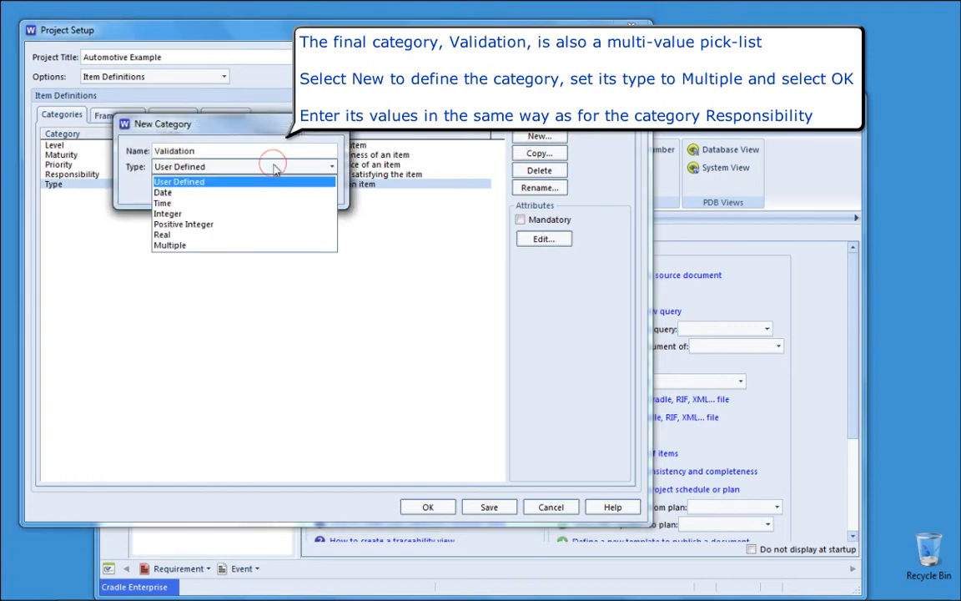
left_click(216, 246)
left_click(249, 190)
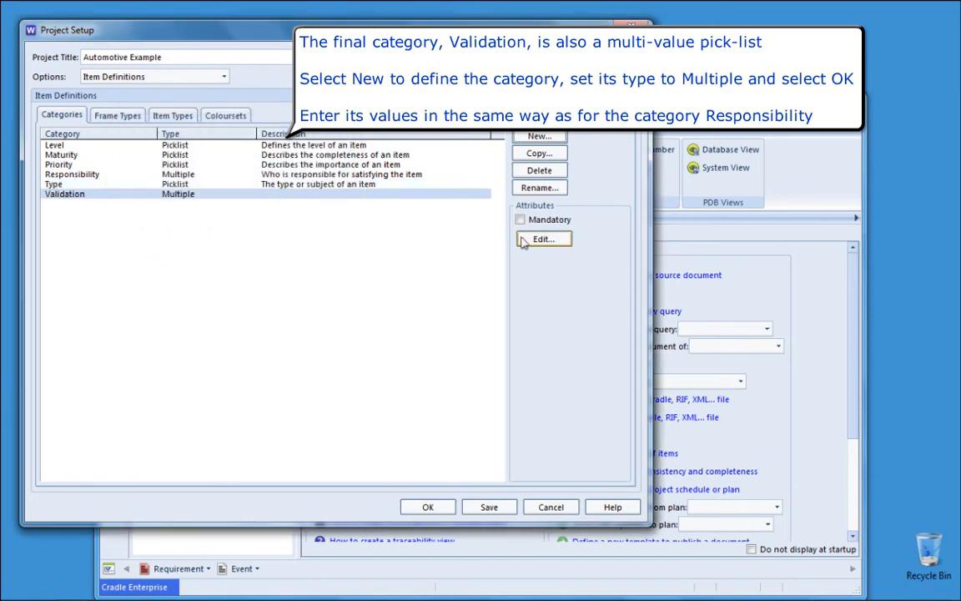
- Open the Validation category's definition and describe it as "How will compliance against the item be proven"
left_click(534, 240)
left_click(146, 90)
type("How will c")
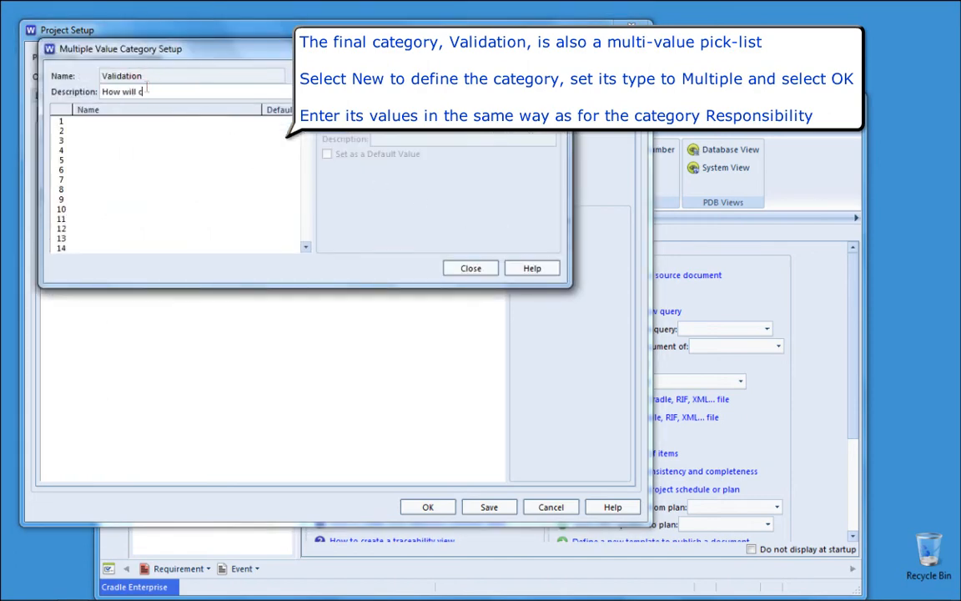
type("ompliance against the item be pro")
type("ven")
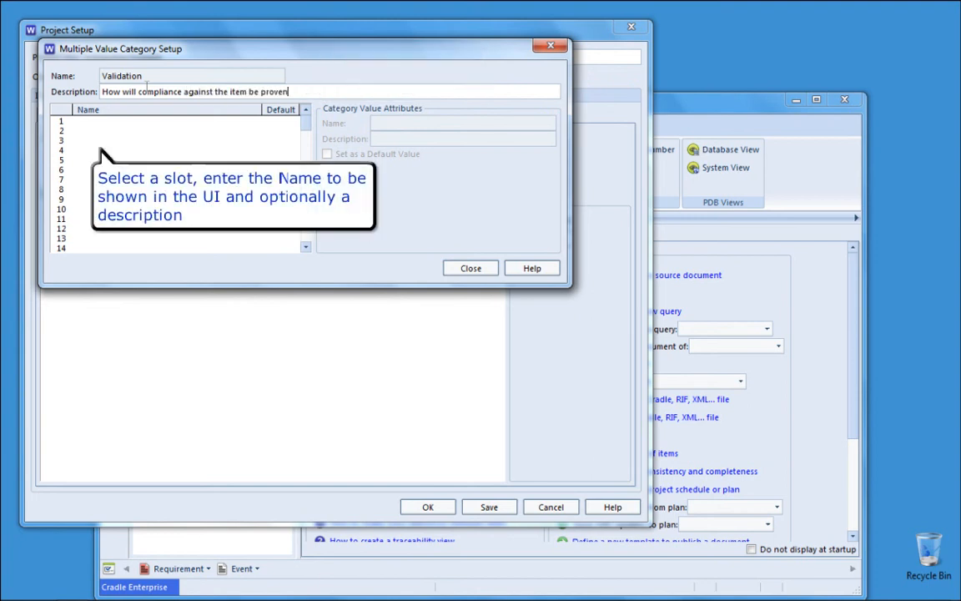
- Name the first two value slots of the Validation category Inspection and Analysis
left_click(163, 123)
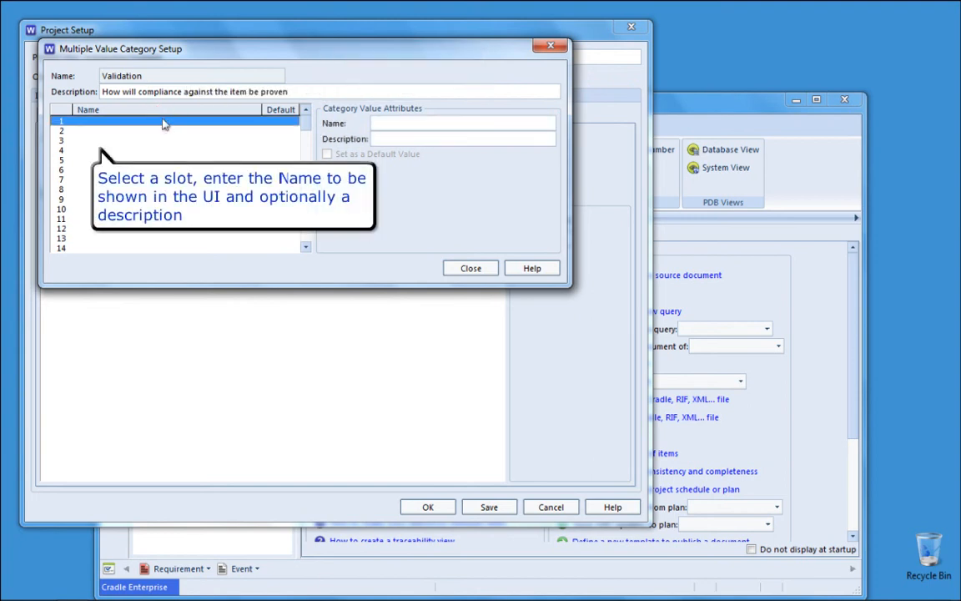
left_click(388, 124)
type("Inspection")
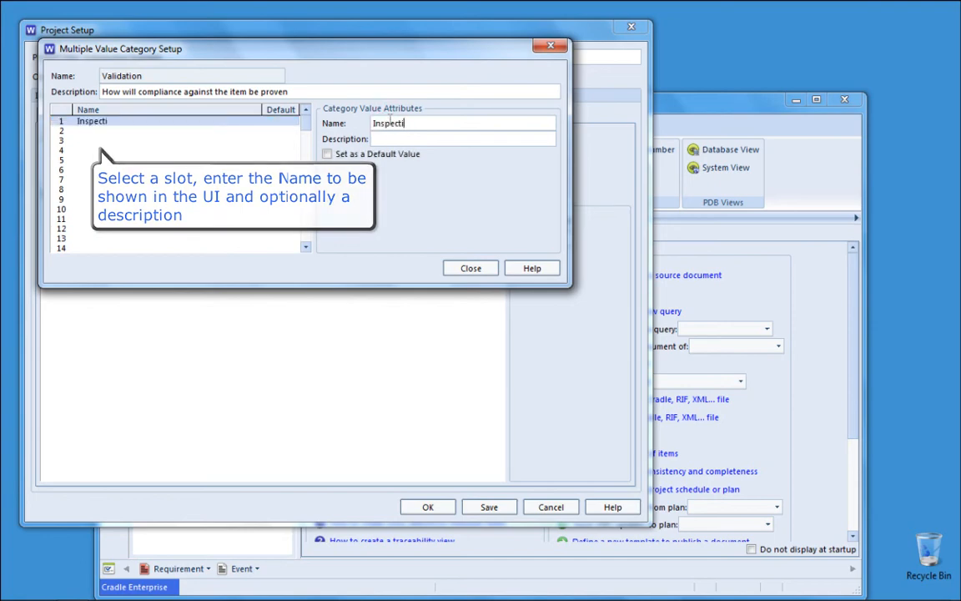
left_click(176, 131)
left_click(409, 124)
type("Analysis")
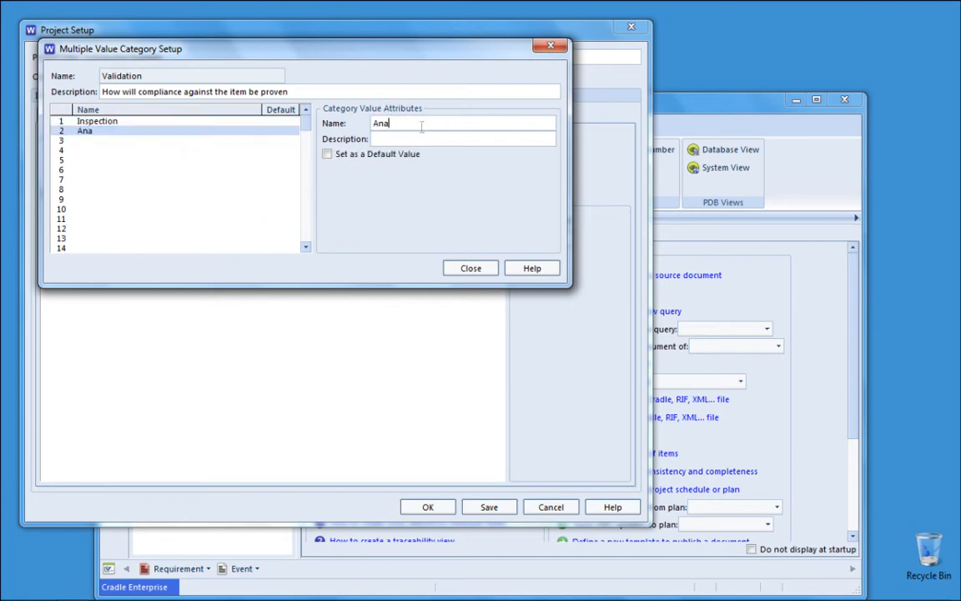
- Name the third and fourth value slots of the Validation category Demonstration and Test
left_click(203, 140)
left_click(406, 123)
type("Demonstration")
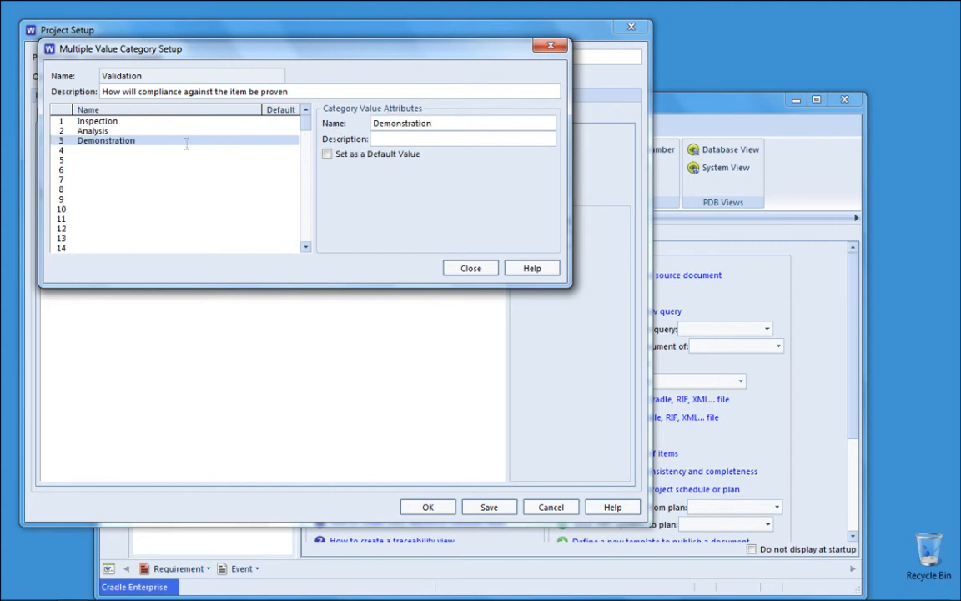
left_click(129, 151)
left_click(403, 125)
type("Test")
- Name the fifth Validation value TBD, set it as a default value and close the category definition
left_click(250, 160)
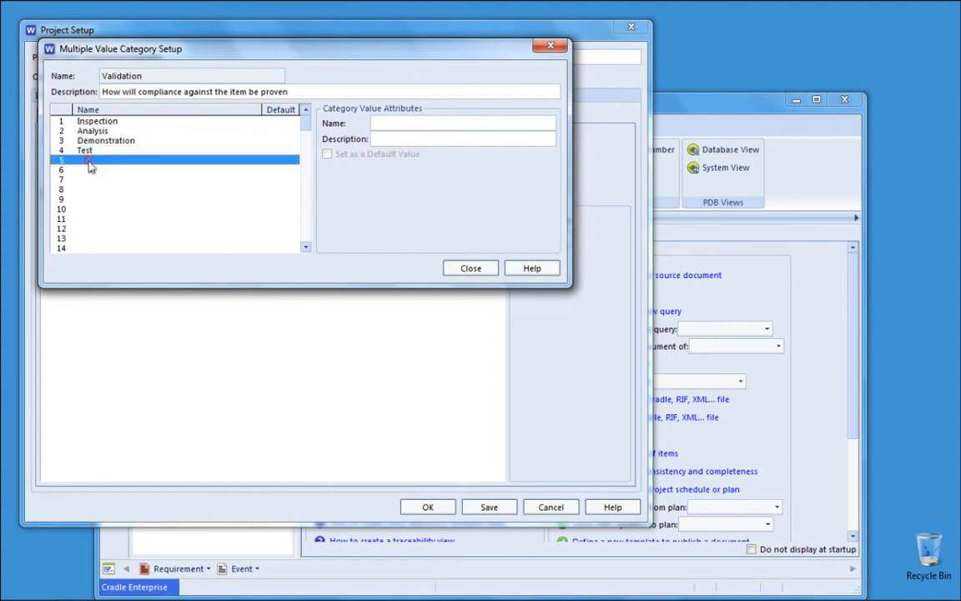
left_click(399, 124)
type("TBD")
left_click(377, 155)
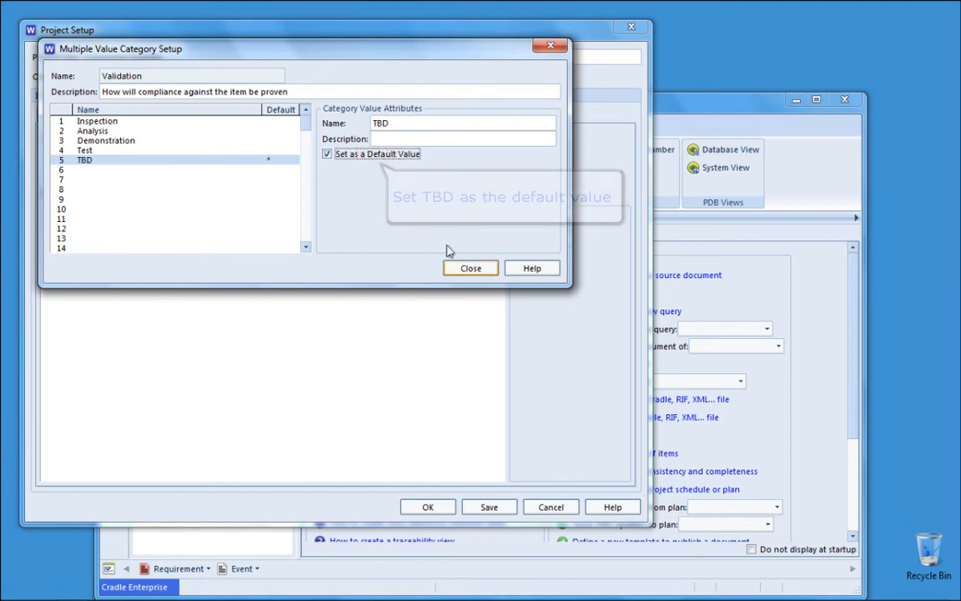
left_click(464, 268)
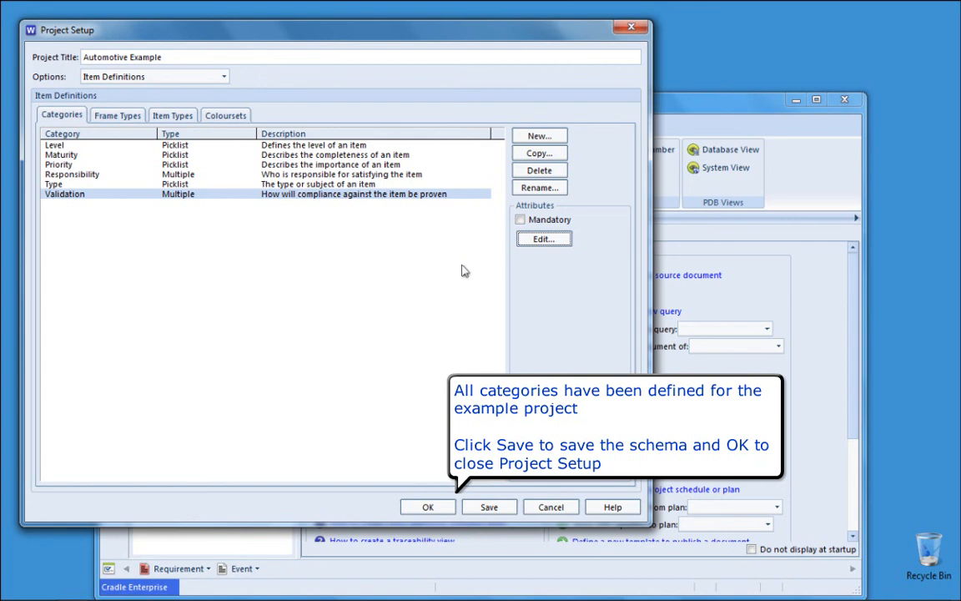
- Save the Automotive Example schema and close the project setup
left_click(488, 506)
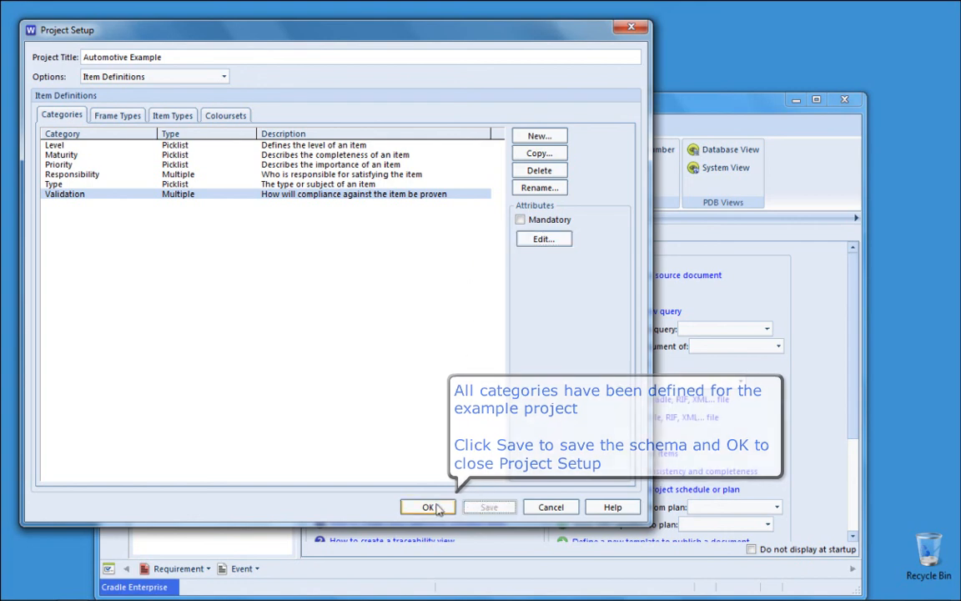
left_click(429, 507)
- Exit WorkBench and confirm closing it
left_click(122, 128)
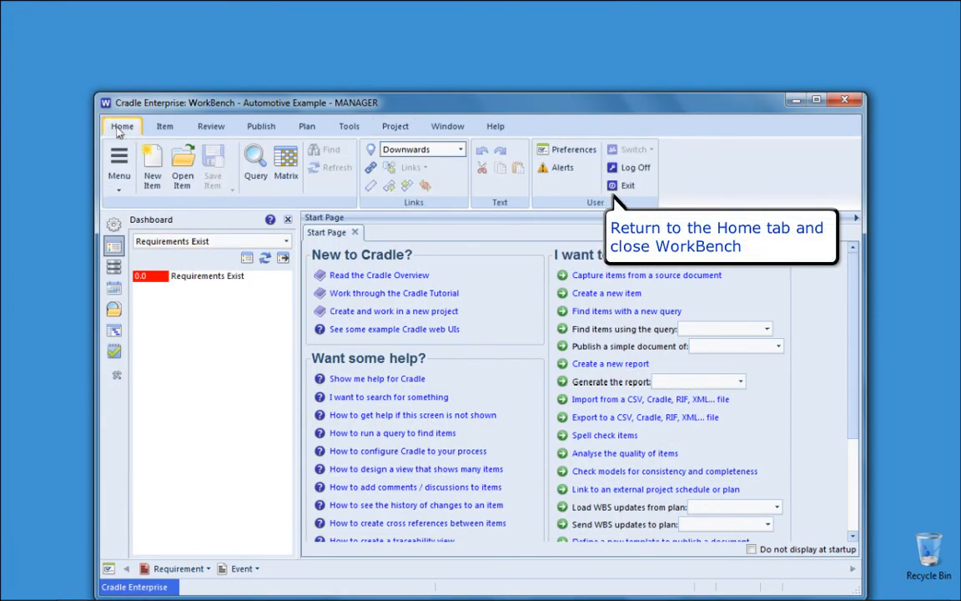
left_click(625, 186)
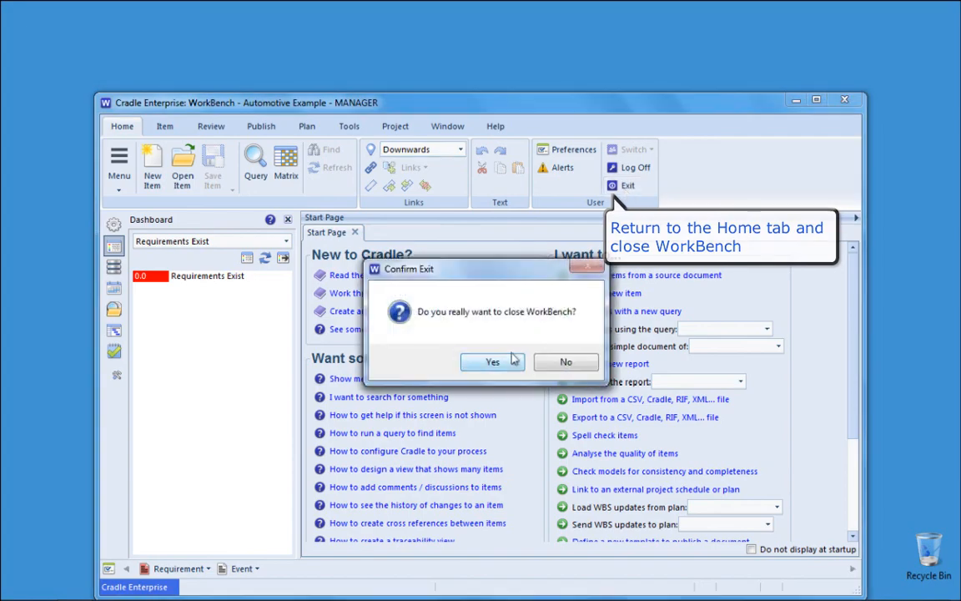
left_click(505, 362)
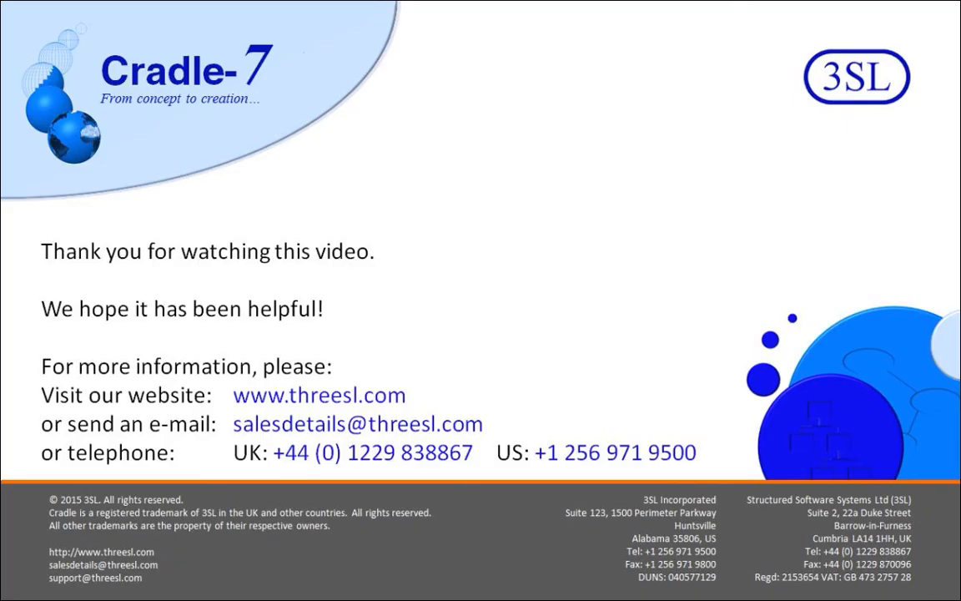